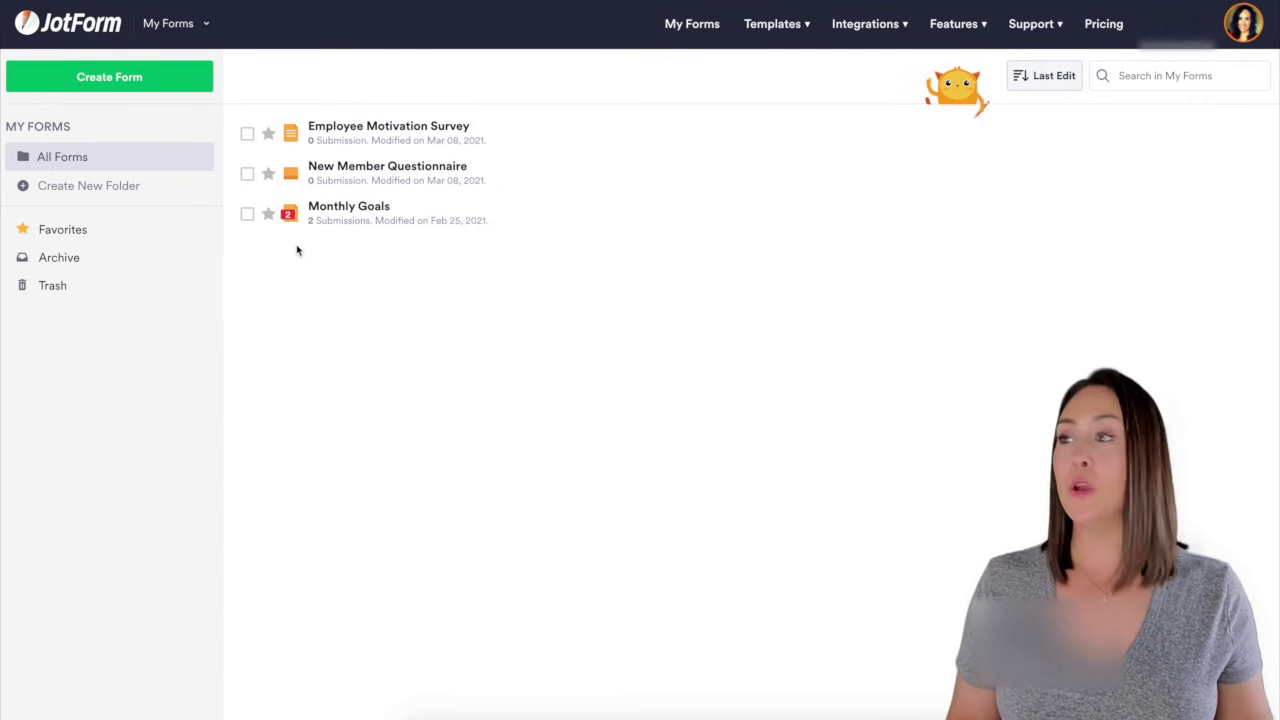
# Step: Start a new form from a template and show the Survey Templates category
pyautogui.click(106, 78)
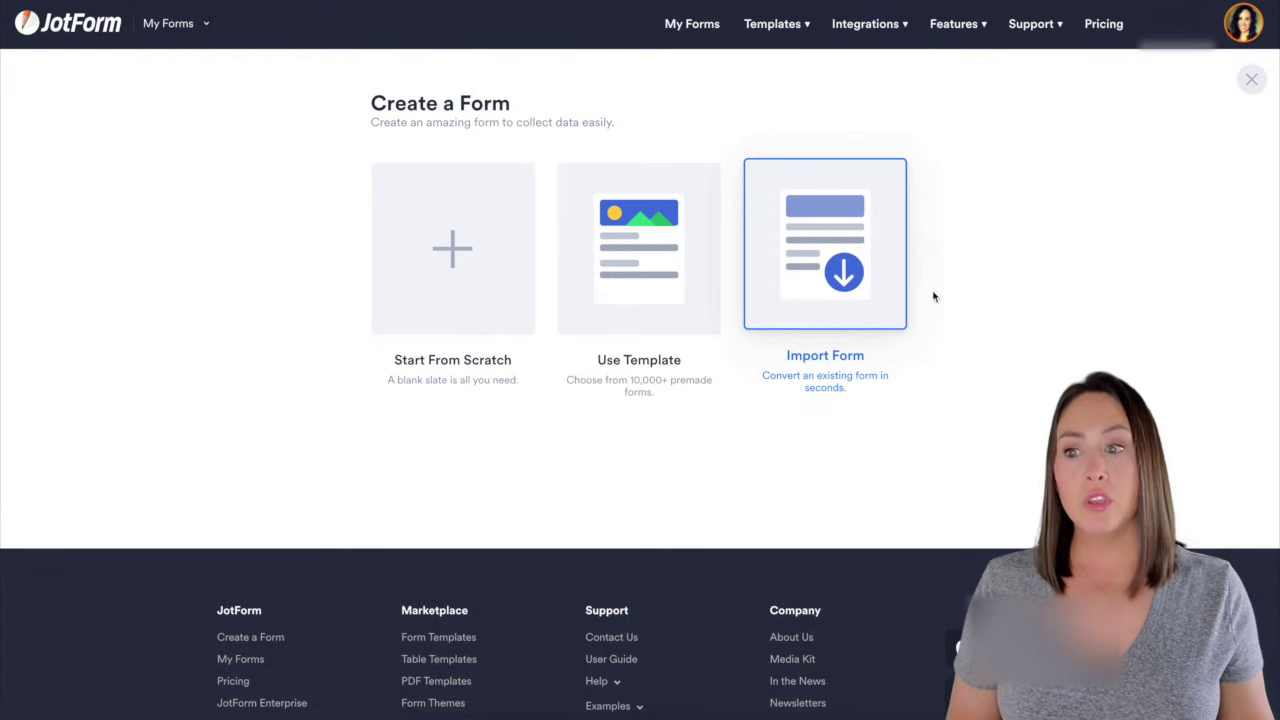
pyautogui.click(868, 260)
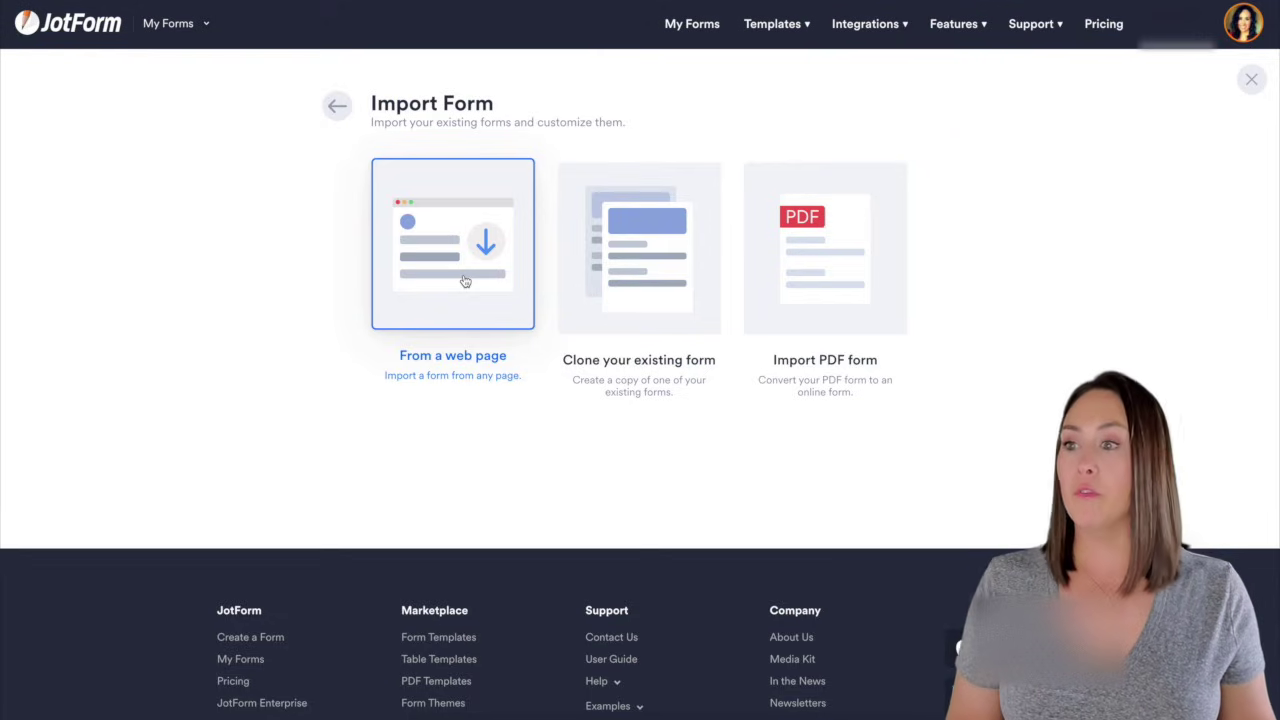
pyautogui.click(337, 105)
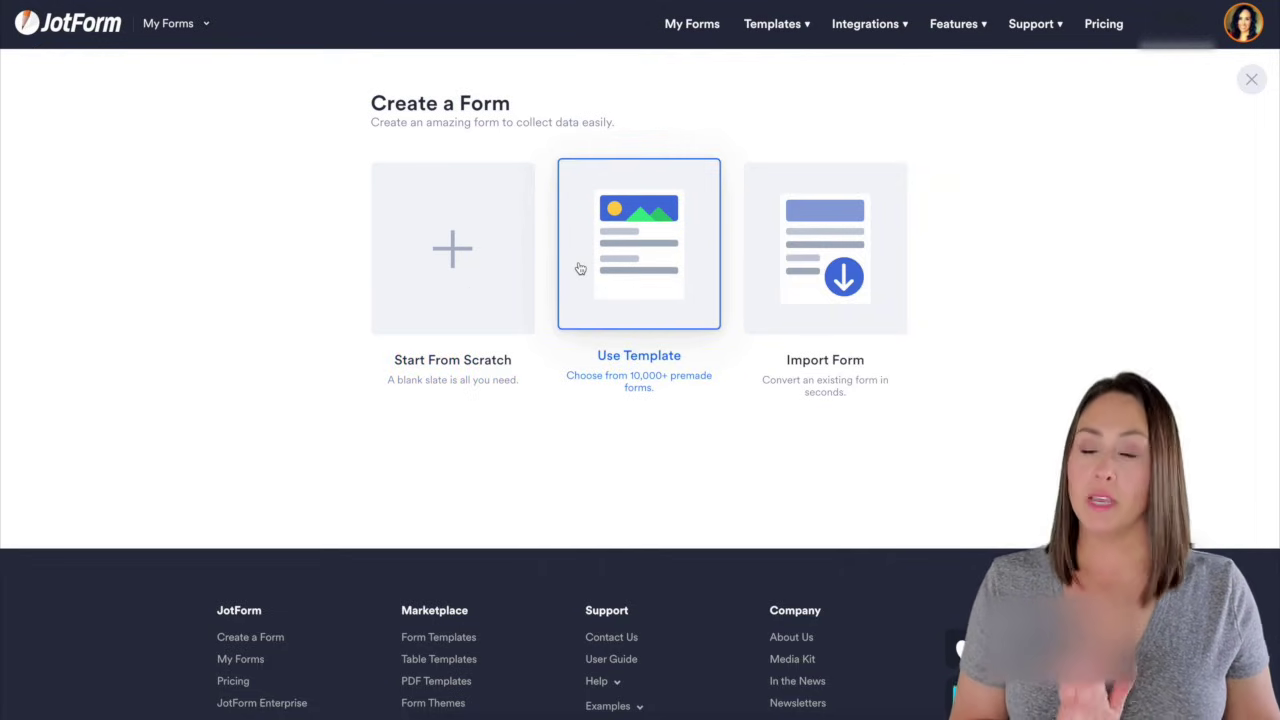
pyautogui.click(664, 266)
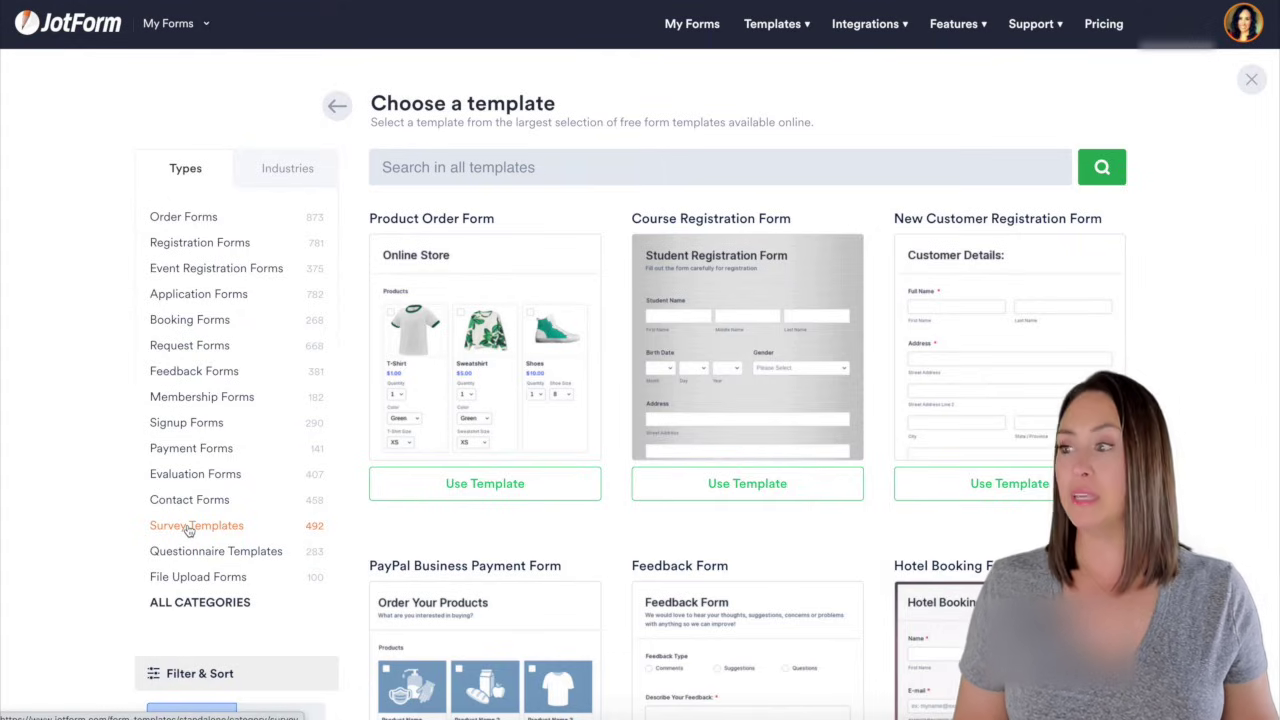
pyautogui.click(188, 528)
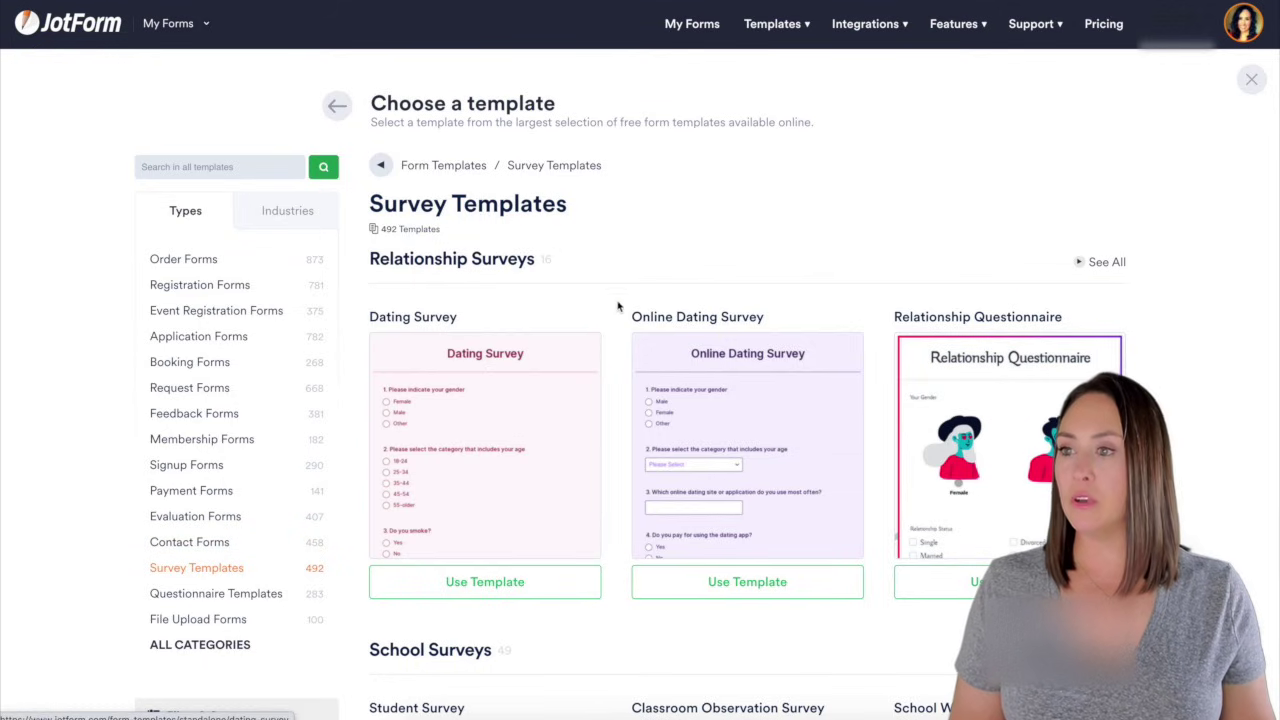
# Step: Look through the survey template groups, from relationship and school surveys to product and other surveys
pyautogui.scroll(-2, 618, 306)
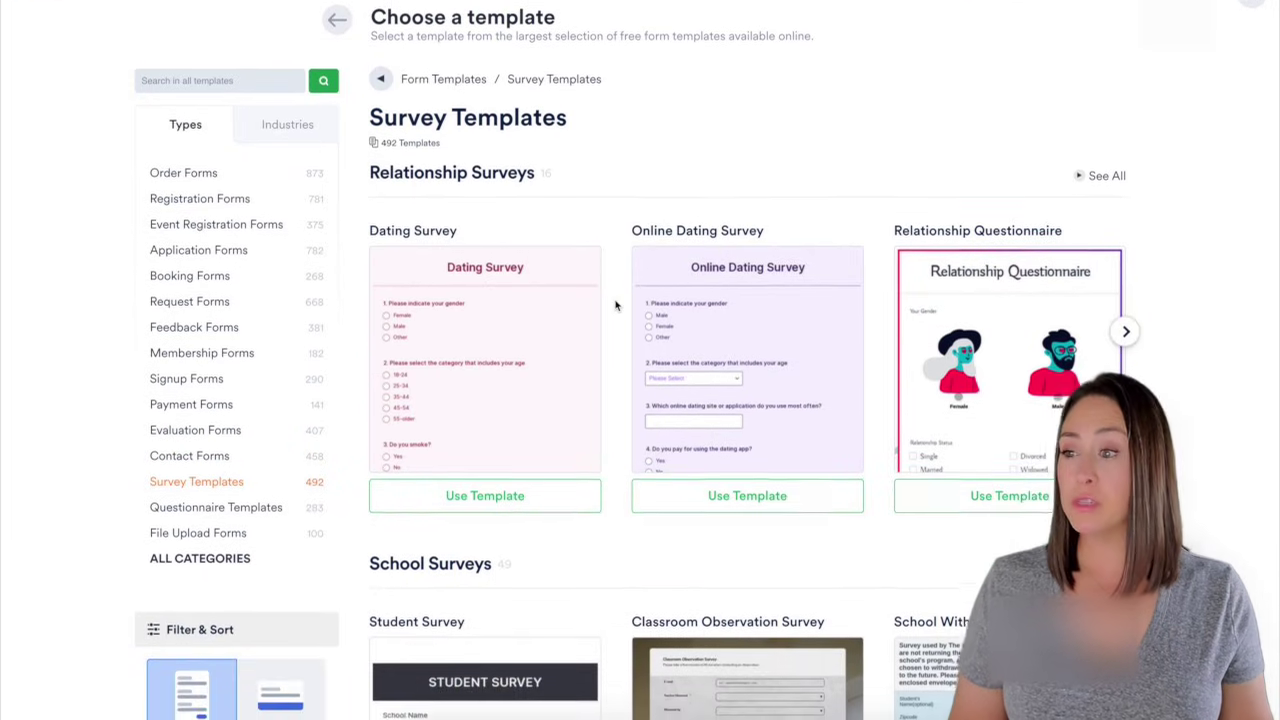
pyautogui.scroll(-8, 616, 306)
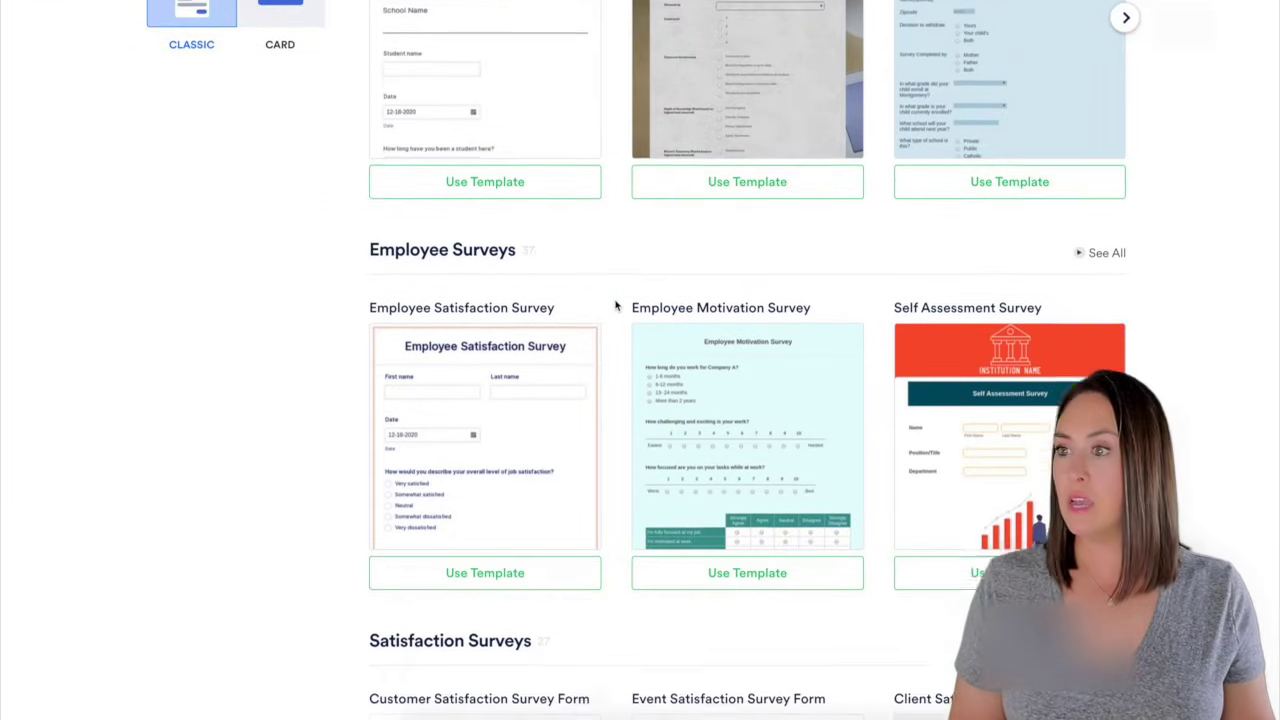
pyautogui.scroll(-5, 616, 306)
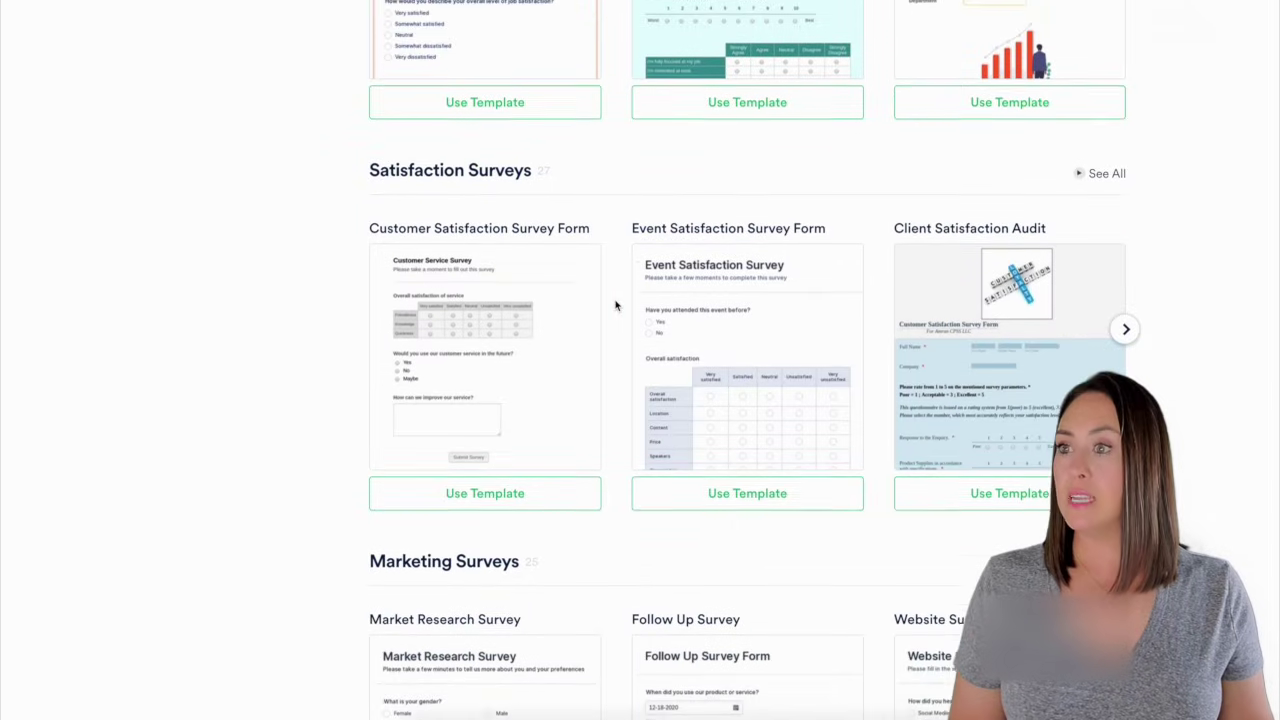
pyautogui.scroll(-1, 616, 306)
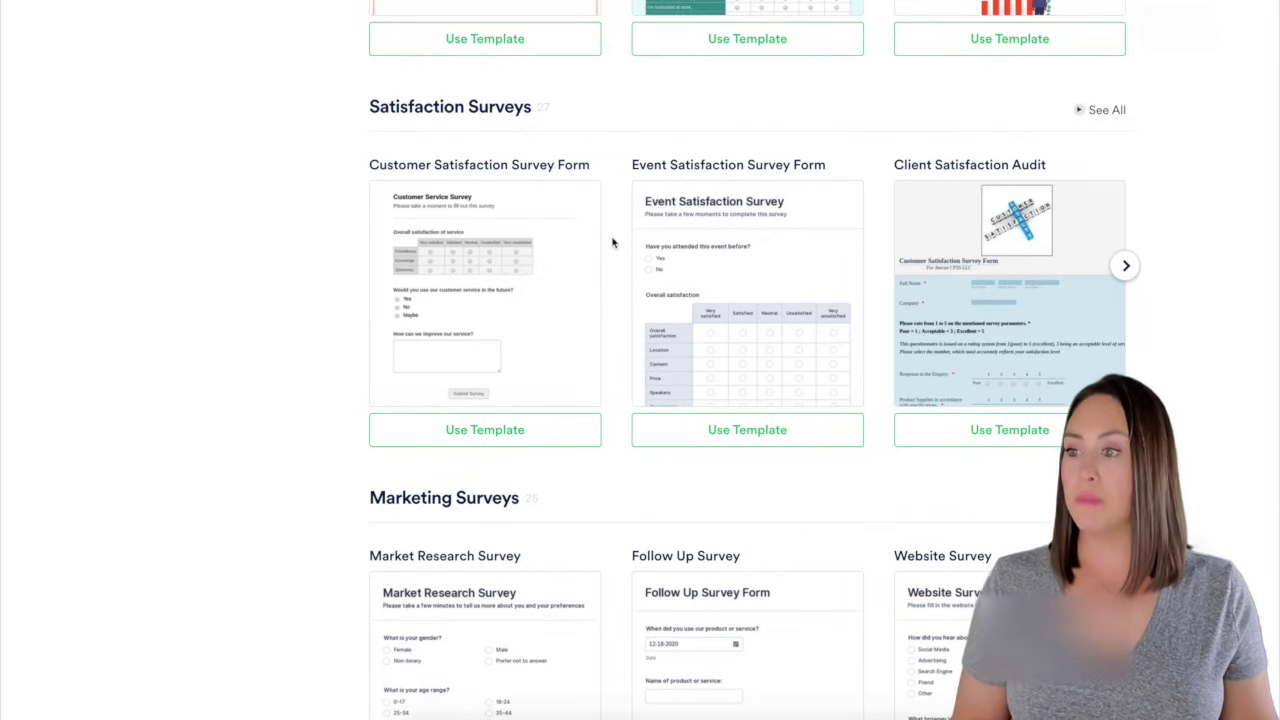
pyautogui.scroll(-7, 613, 242)
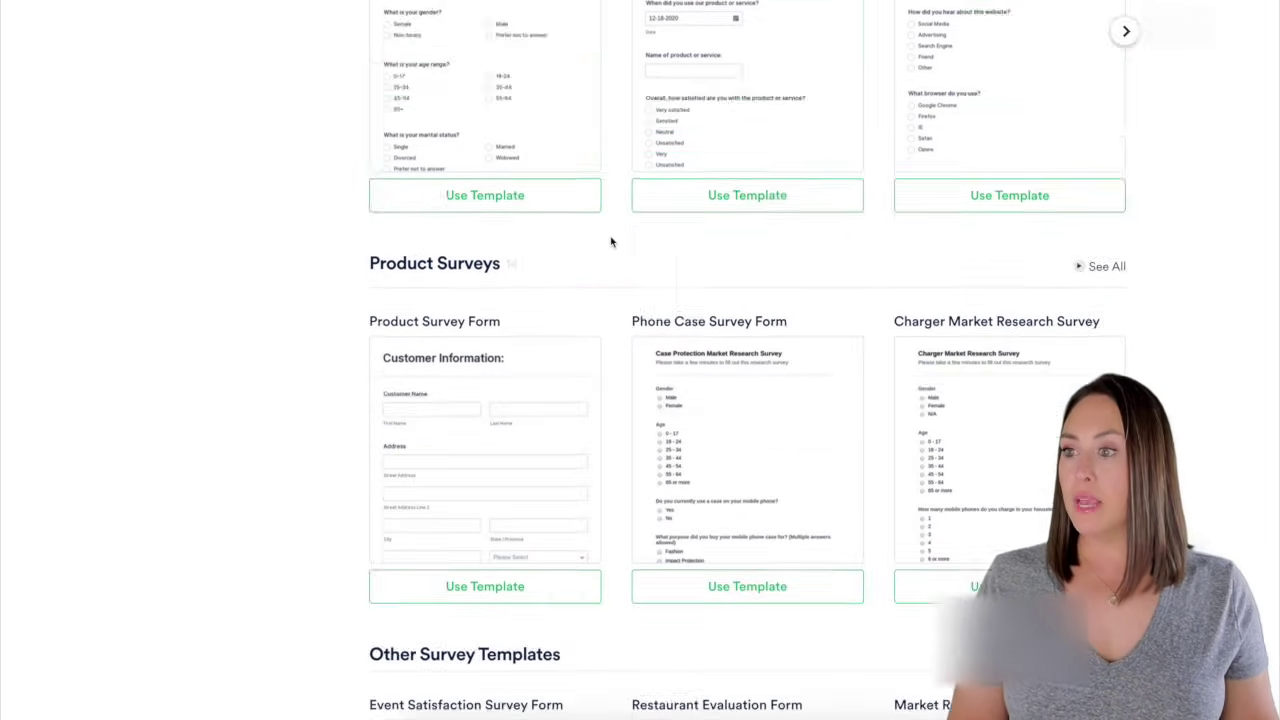
pyautogui.scroll(-4, 611, 241)
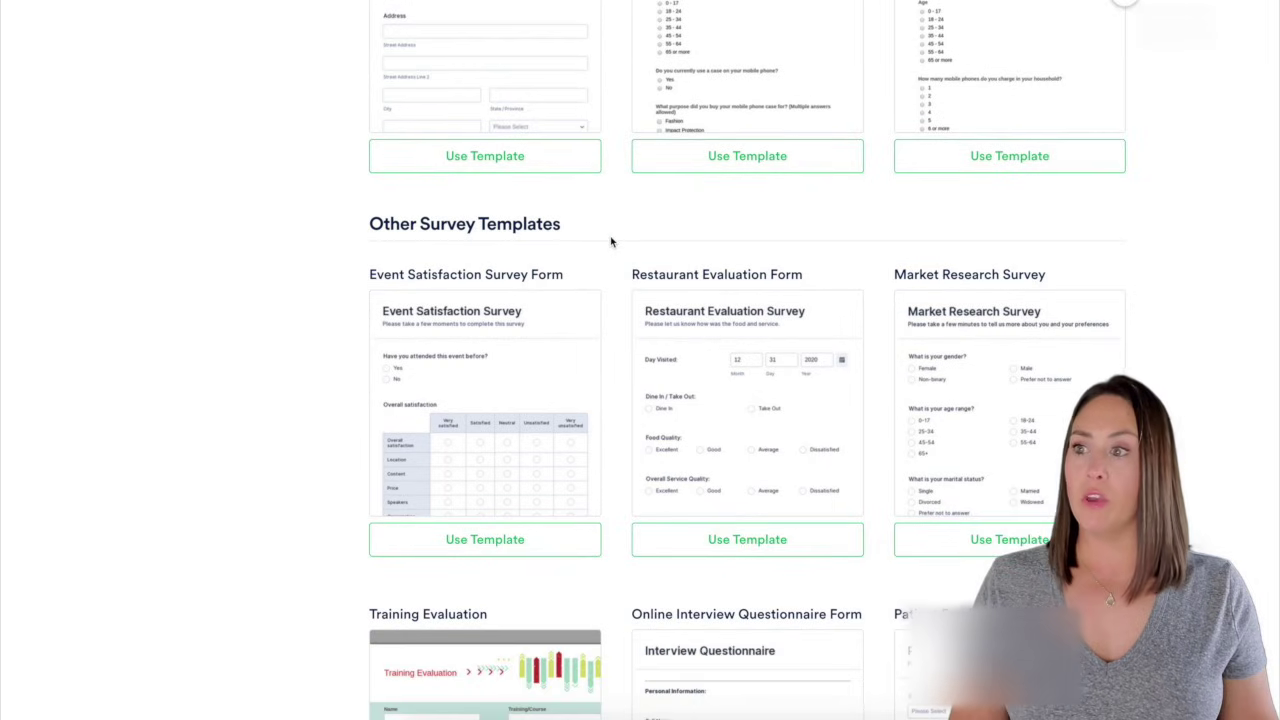
pyautogui.scroll(5, 612, 245)
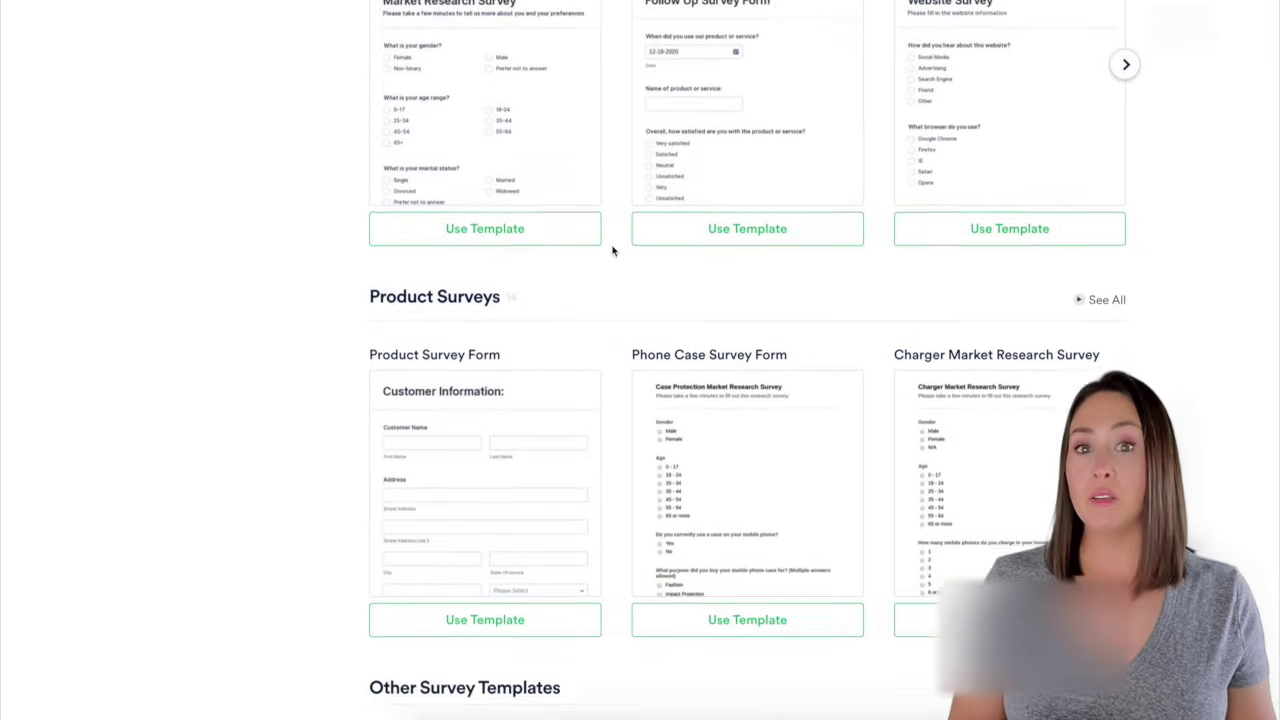
pyautogui.scroll(15, 612, 249)
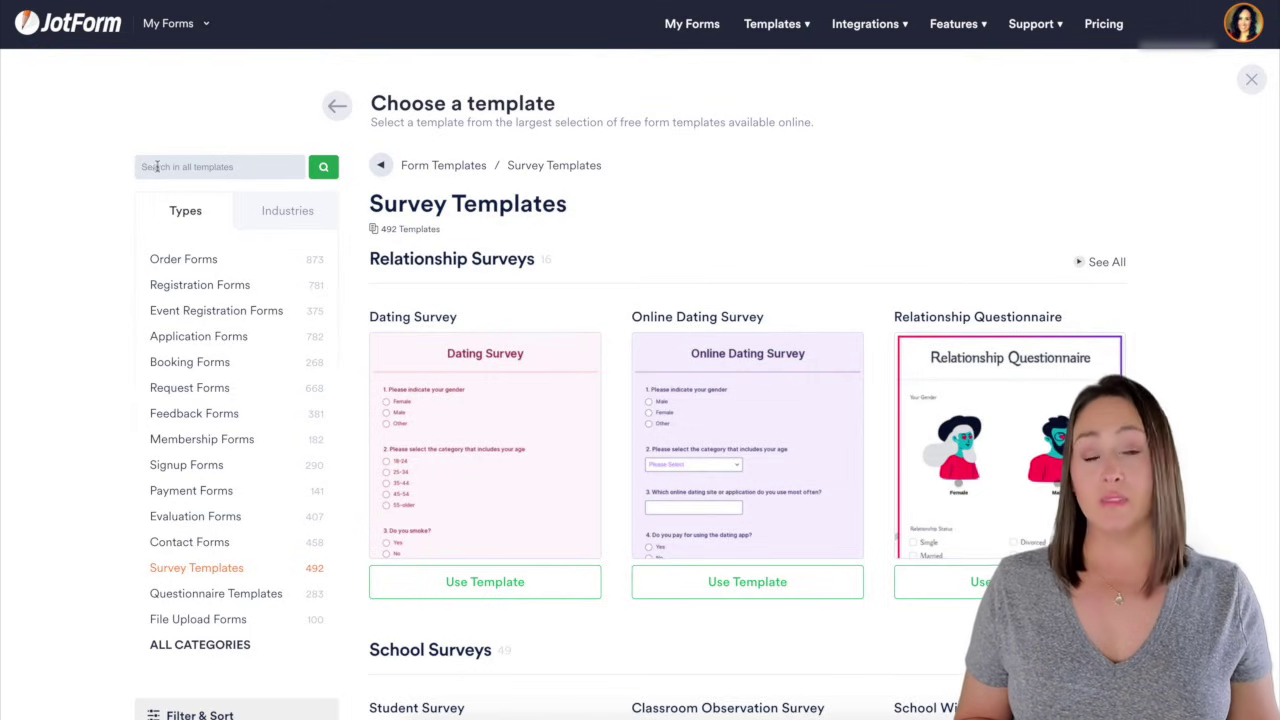
# Step: Show all templates in the Satisfaction Surveys group
pyautogui.scroll(-10, 622, 228)
pyautogui.scroll(-2, 780, 251)
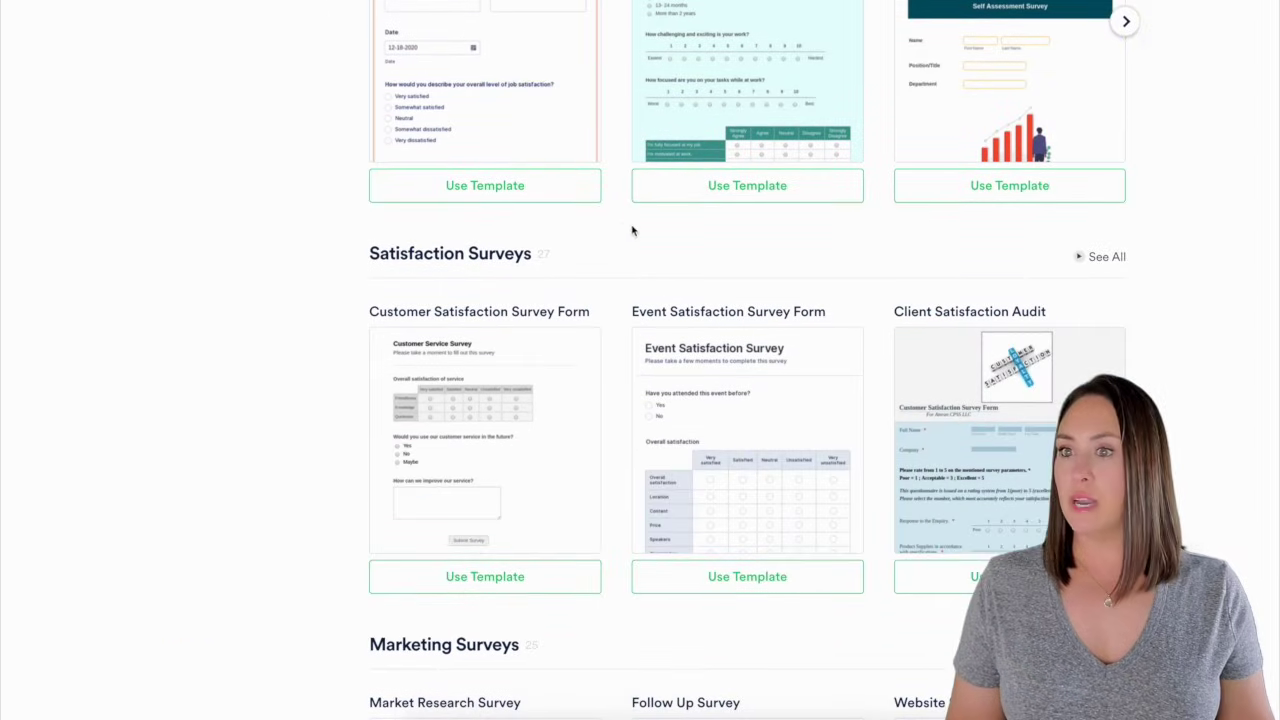
pyautogui.click(1128, 257)
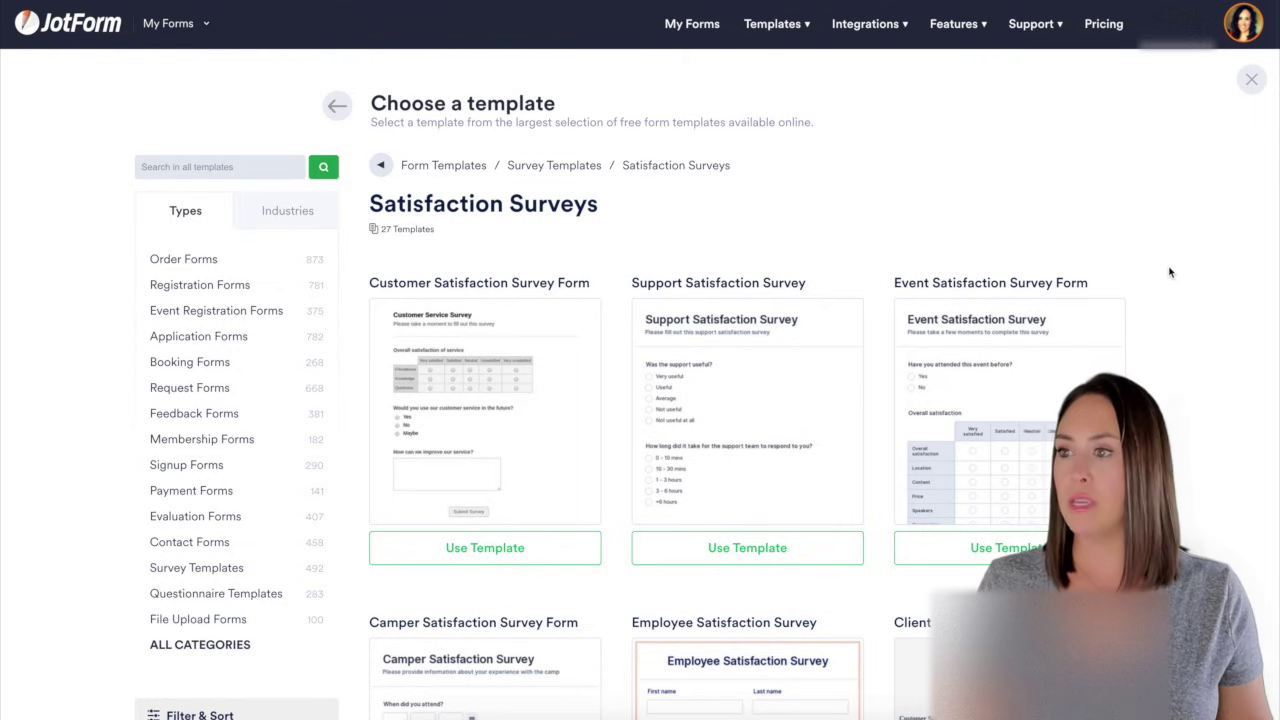
# Step: Find the Student Satisfaction Survey among the satisfaction templates and create the form from it
pyautogui.scroll(-1, 1170, 272)
pyautogui.scroll(-5, 1170, 272)
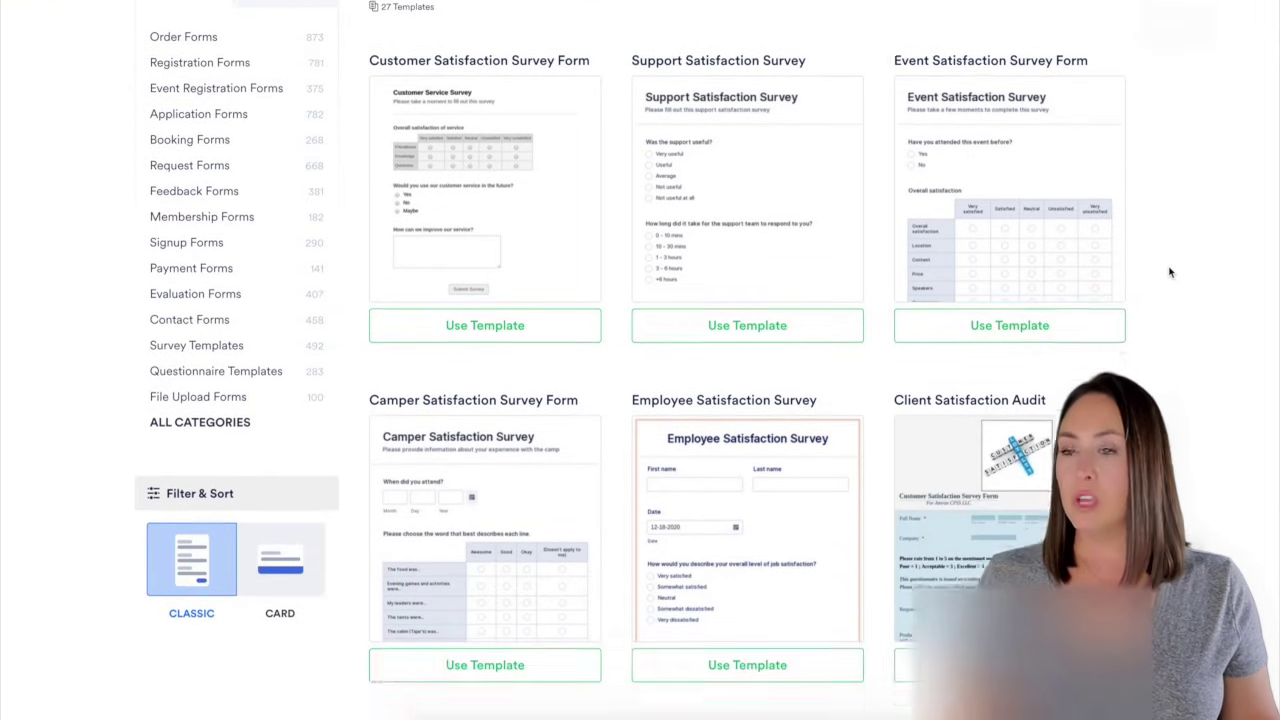
pyautogui.scroll(-1, 1170, 272)
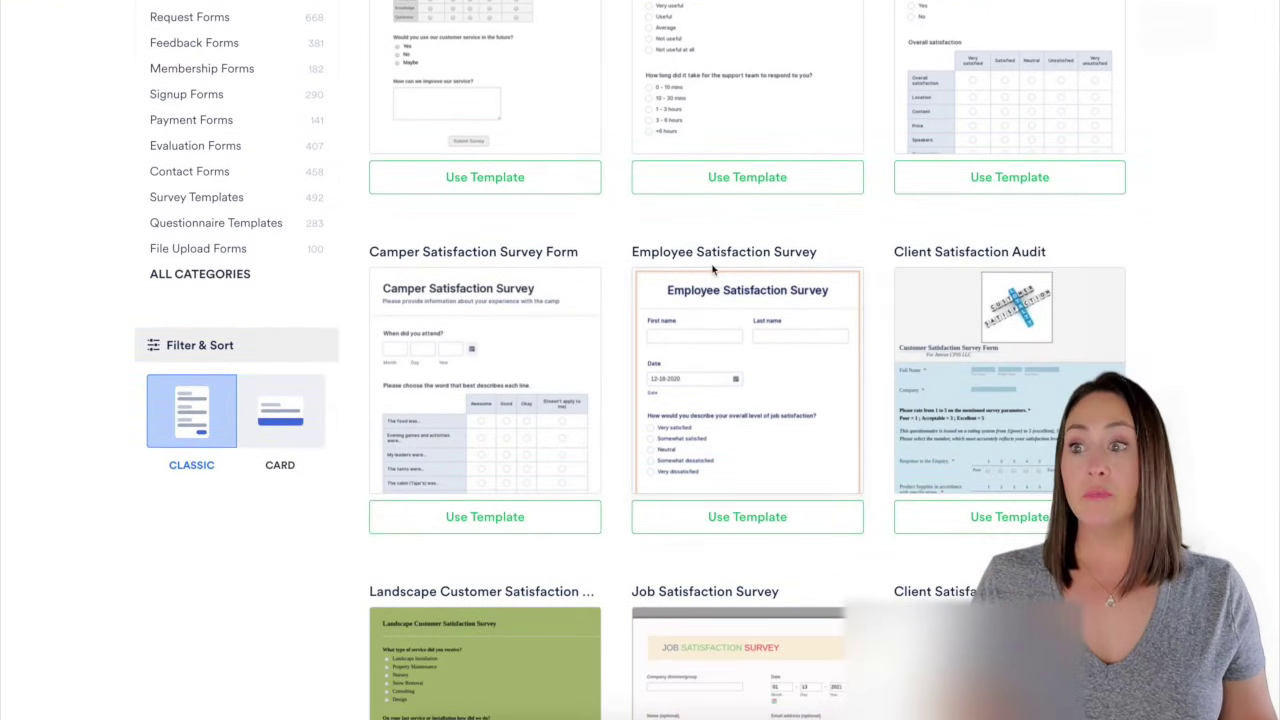
pyautogui.scroll(-5, 1170, 270)
pyautogui.scroll(-5, 1181, 268)
pyautogui.scroll(-1, 1181, 268)
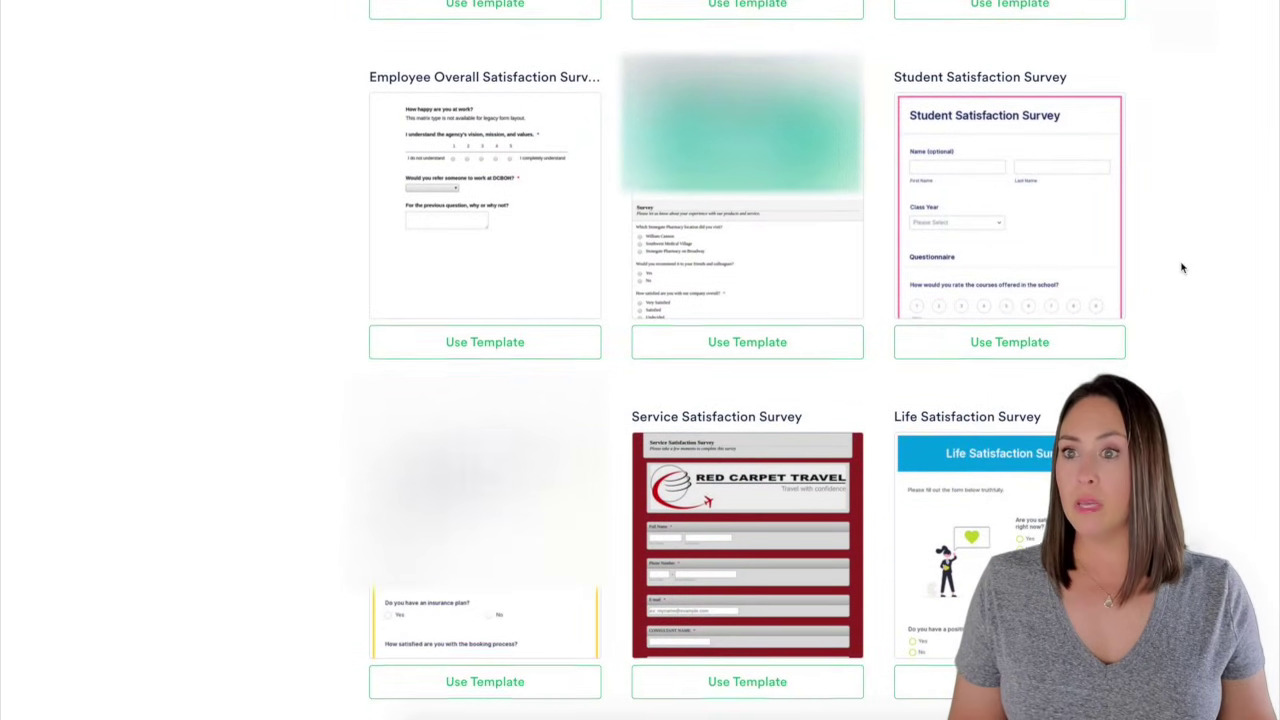
pyautogui.moveTo(945, 225)
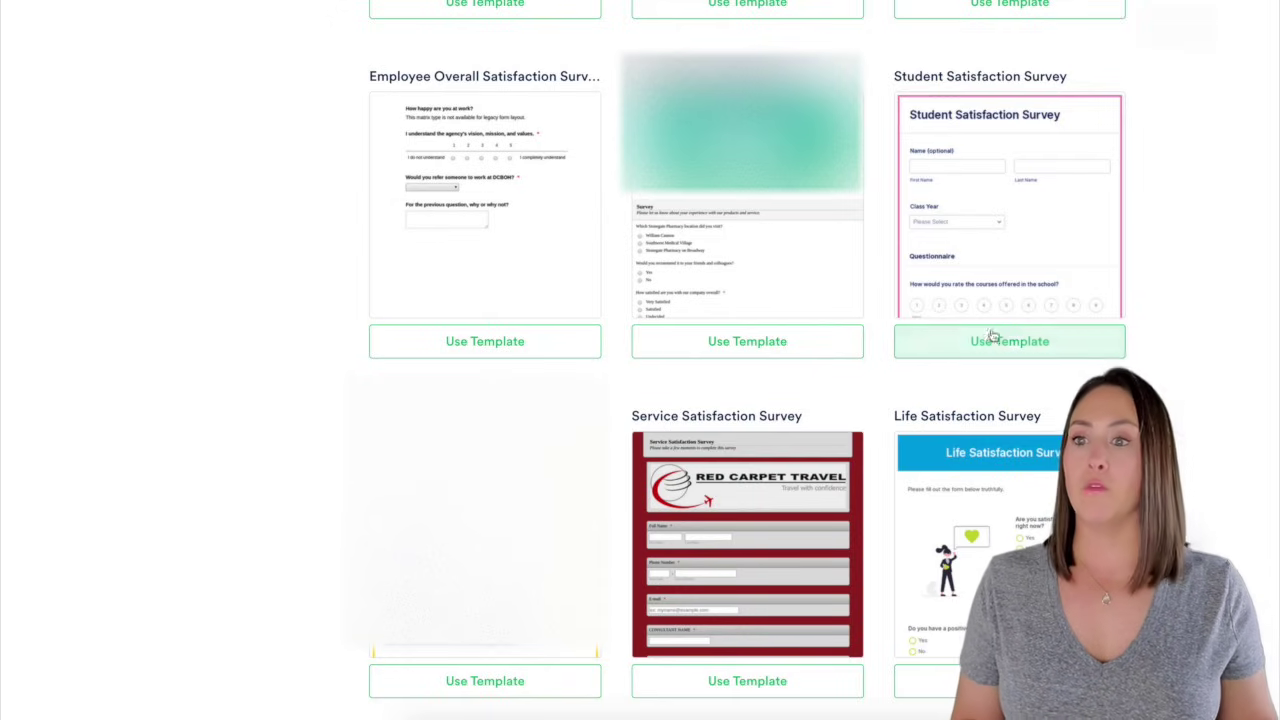
pyautogui.click(1031, 347)
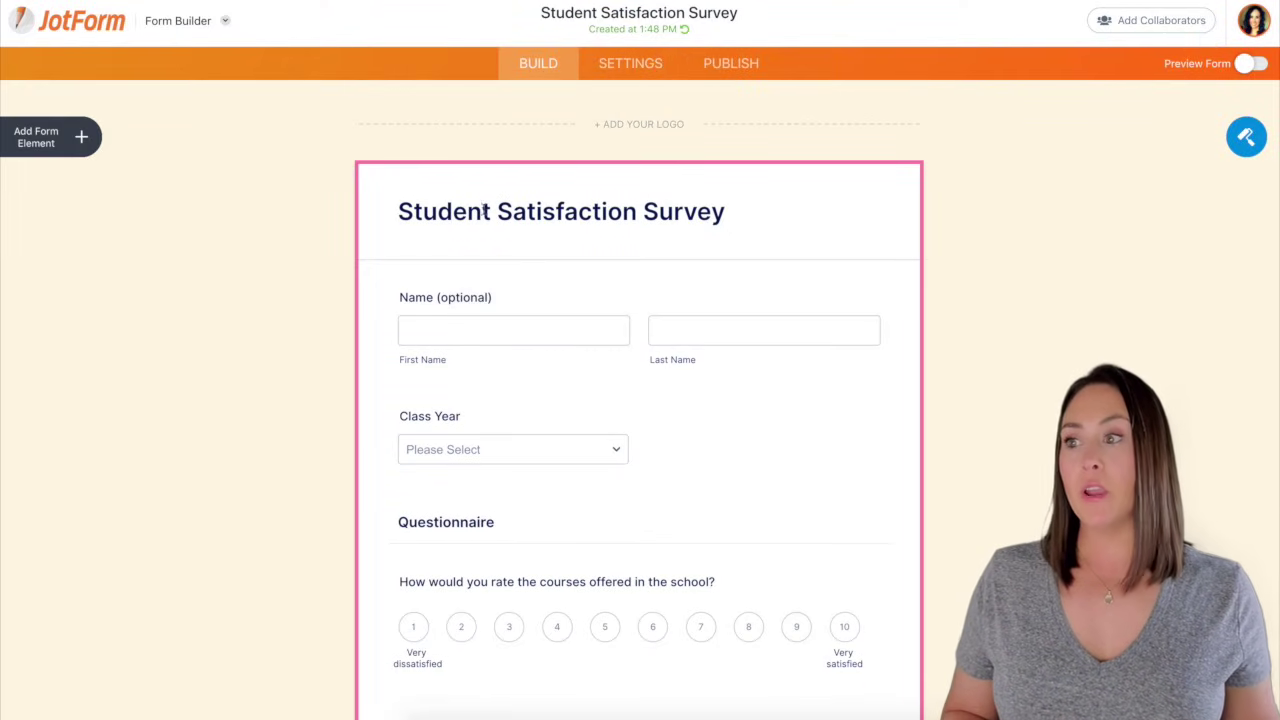
# Step: Replace "Student" with "Team" in the form heading so it reads Team Satisfaction Survey
pyautogui.click(484, 210)
pyautogui.moveTo(486, 210); pyautogui.dragTo(395, 209)
pyautogui.write('Team')
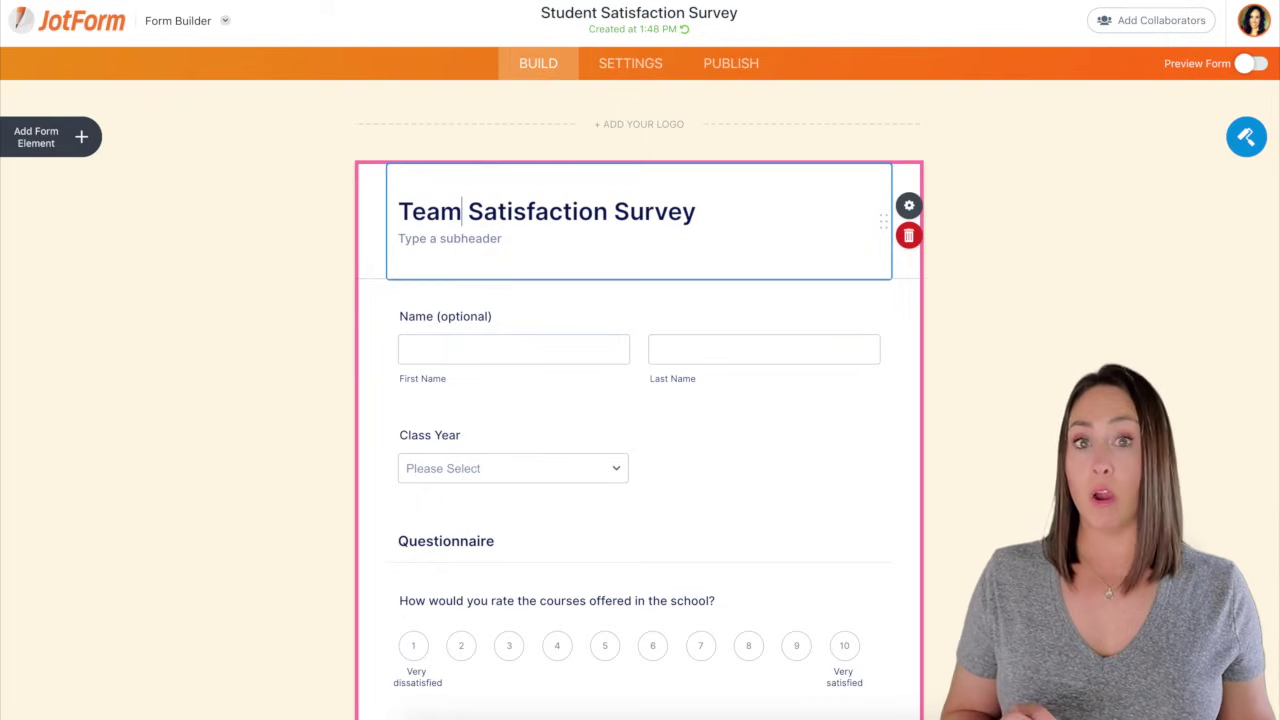
# Step: Remove "(optional)" from the name question's label and make the question required
pyautogui.click(491, 296)
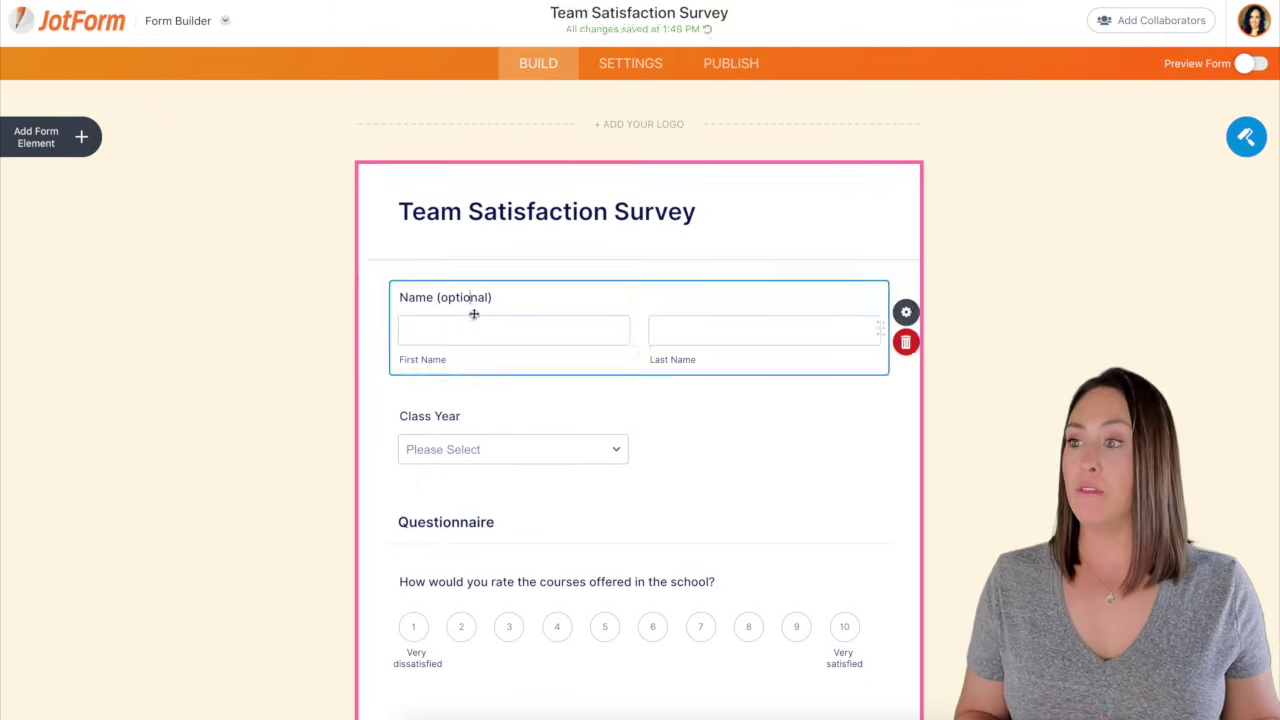
pyautogui.moveTo(505, 296); pyautogui.dragTo(436, 297)
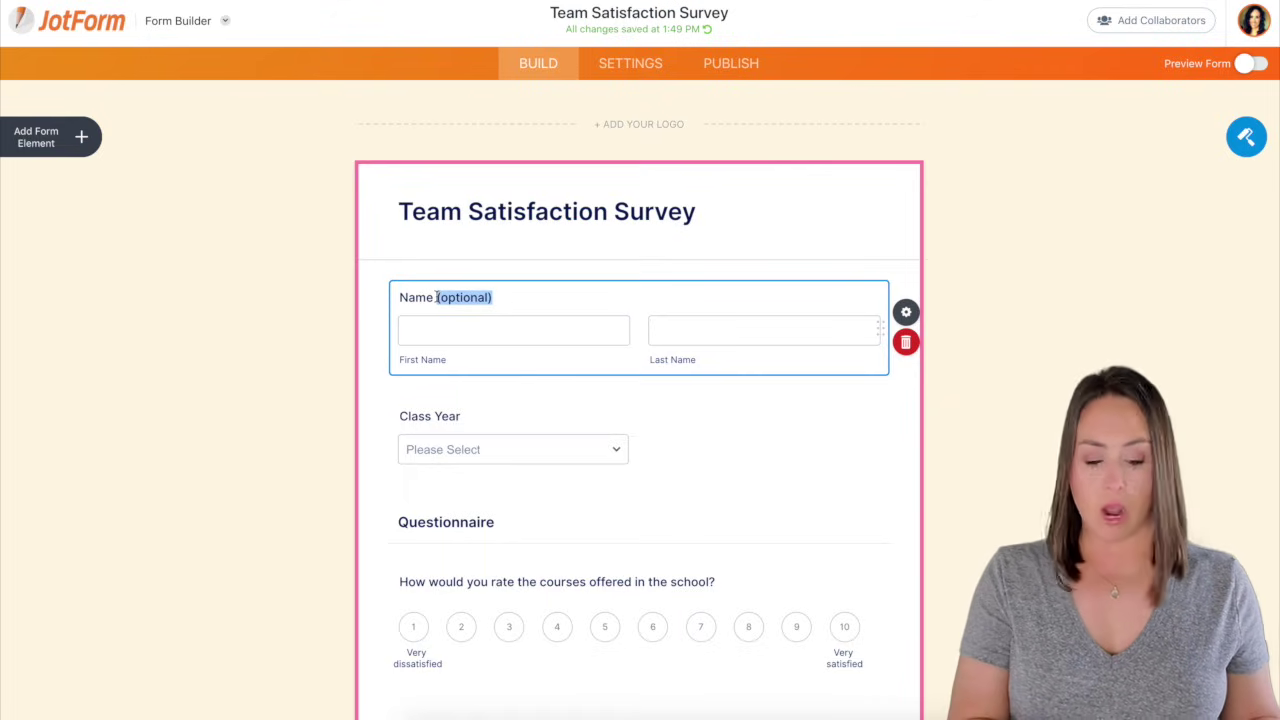
pyautogui.press('BackSpace')
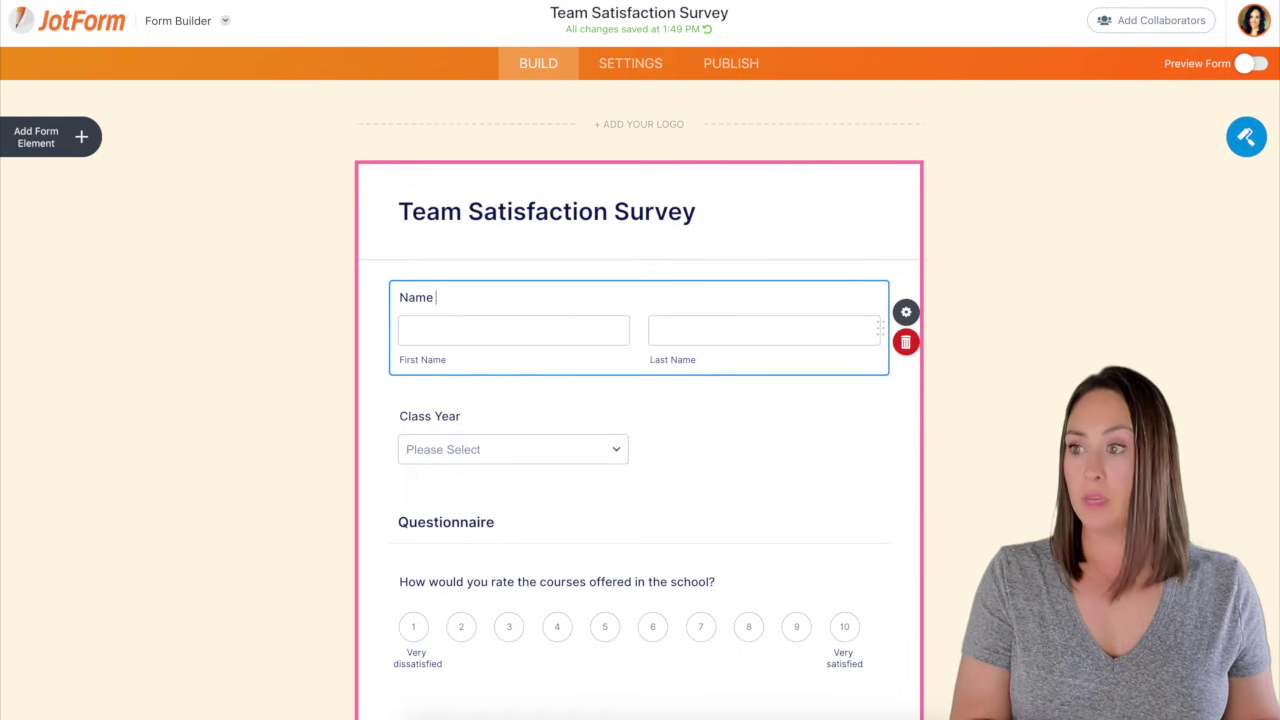
pyautogui.click(908, 313)
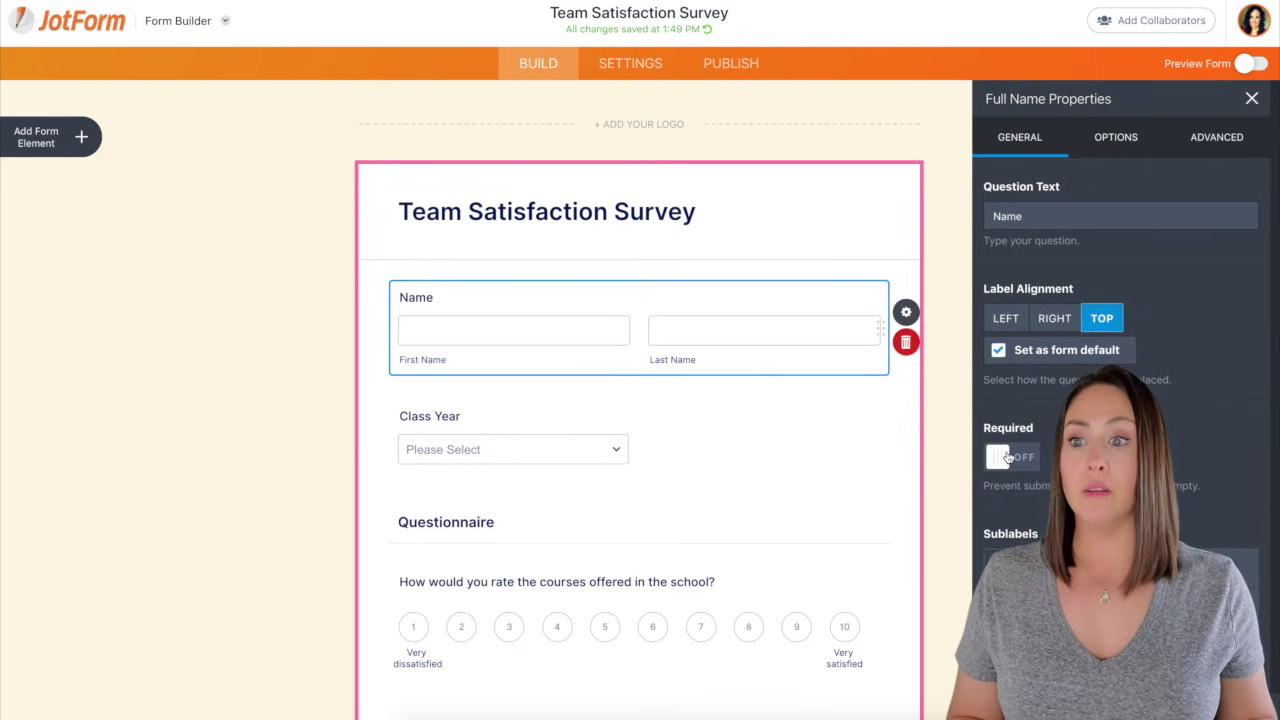
pyautogui.click(1008, 456)
# Step: Rename the Class Year dropdown question to Level
pyautogui.scroll(-1, 880, 425)
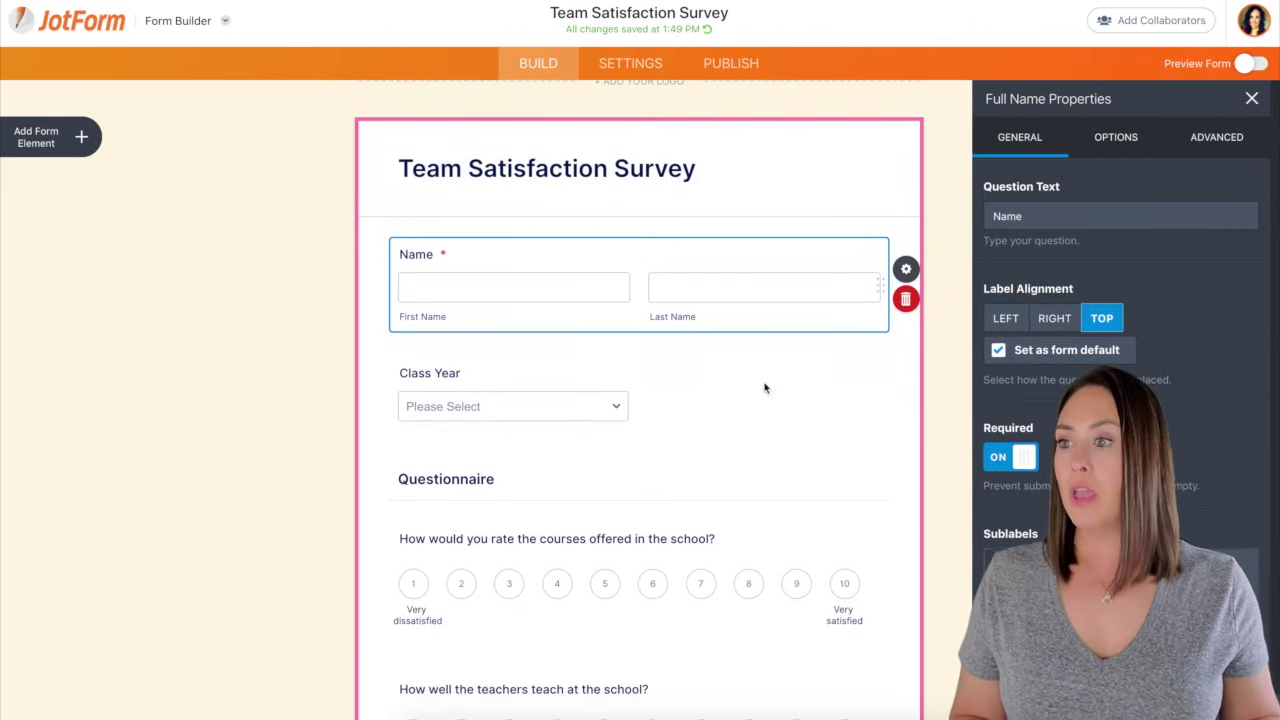
pyautogui.click(523, 366)
pyautogui.moveTo(459, 372); pyautogui.dragTo(389, 371)
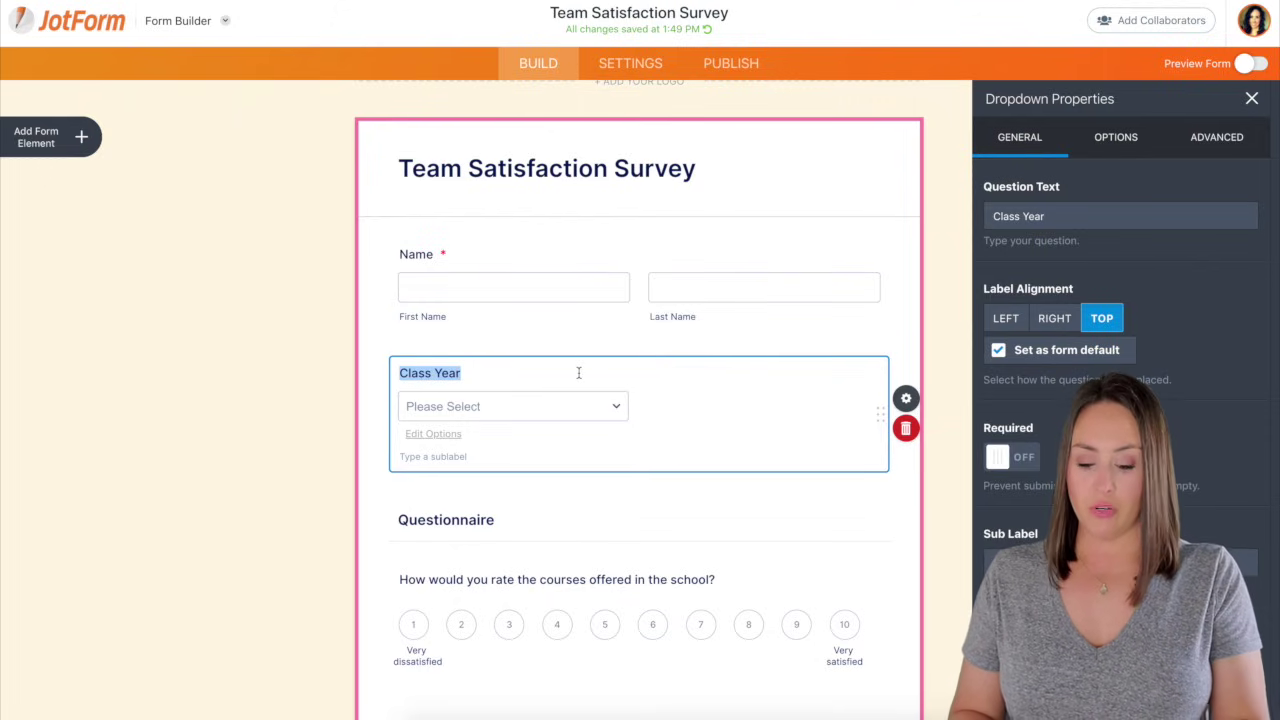
pyautogui.write('Leev')
pyautogui.write('vel')
# Step: Replace the Level dropdown's options with Level 1 through Level 6, one per line, and make the question required
pyautogui.click(433, 433)
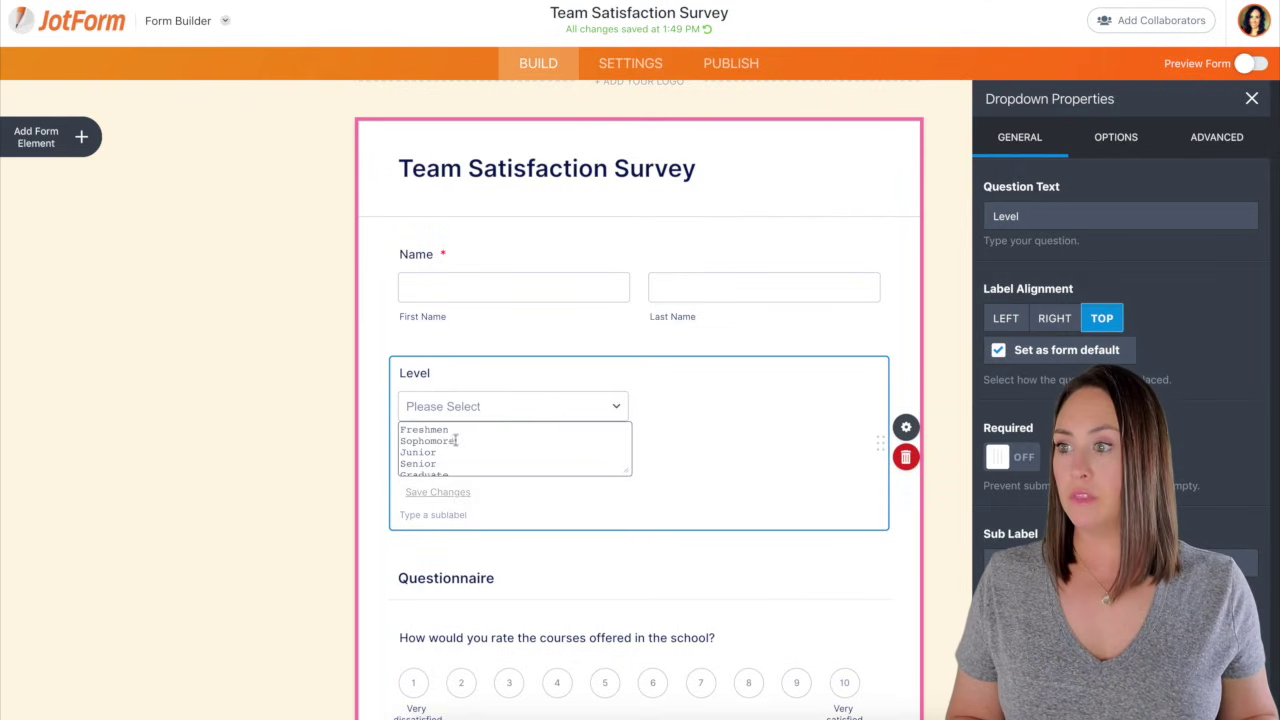
pyautogui.moveTo(402, 428); pyautogui.dragTo(550, 469)
pyautogui.press('BackSpace')
pyautogui.write('Level 1 Level 2')
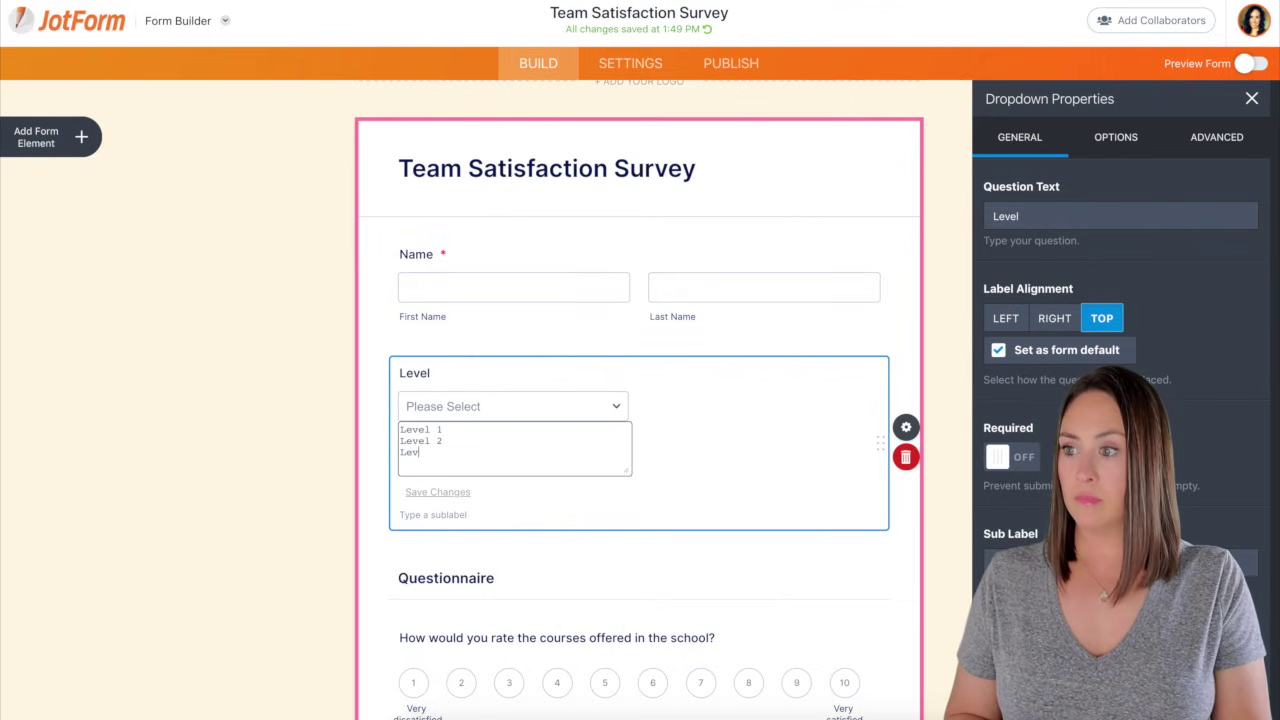
pyautogui.write(' Level')
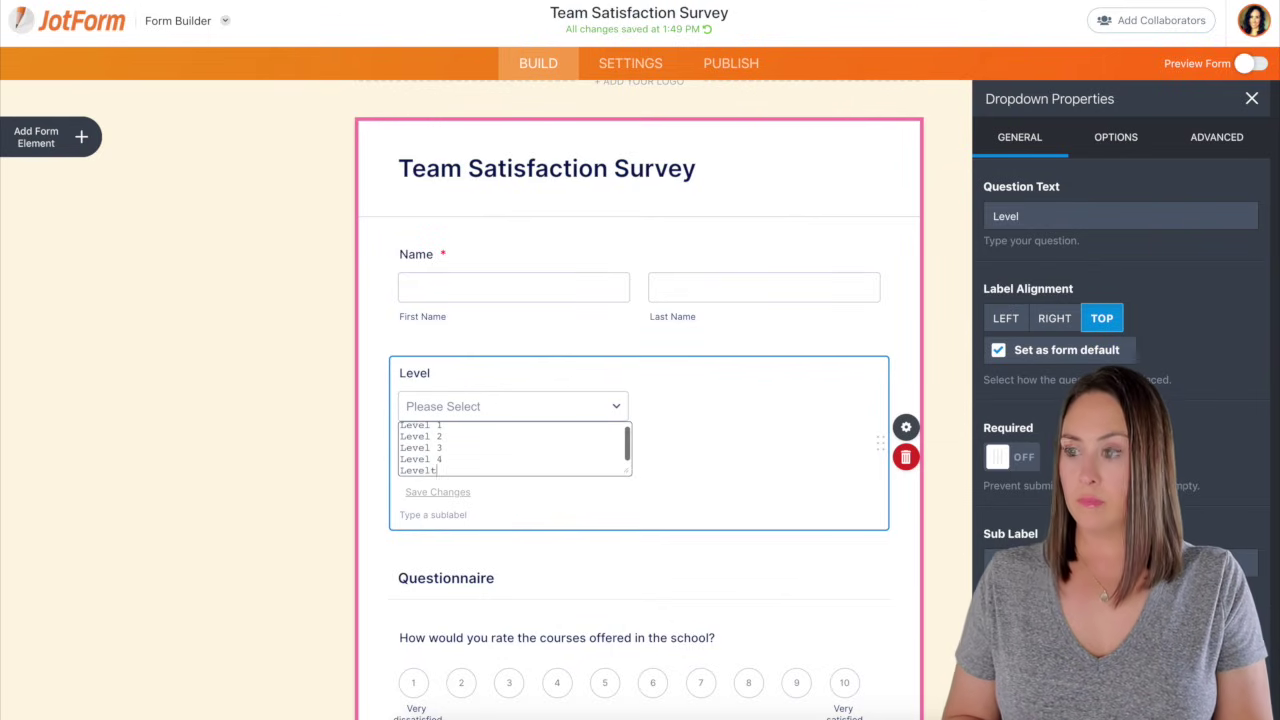
pyautogui.write(' 3 Level 4 Level 5 Level 6')
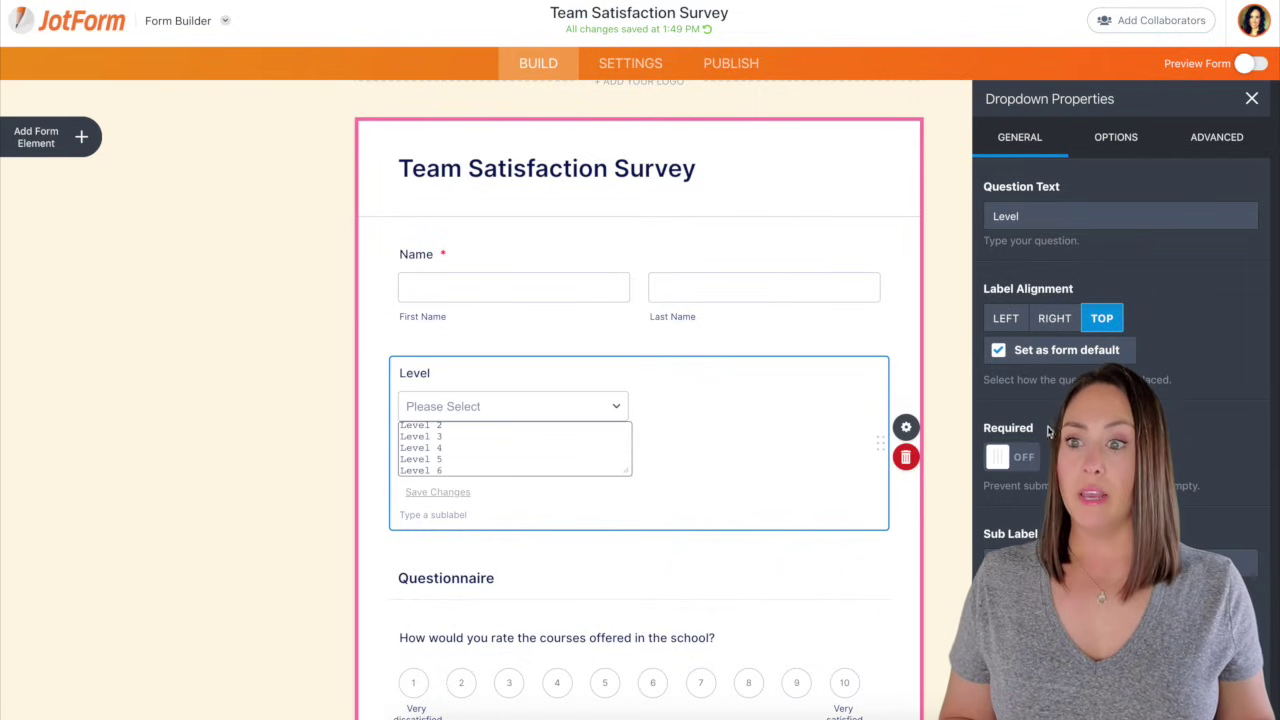
pyautogui.click(1000, 457)
pyautogui.click(1002, 458)
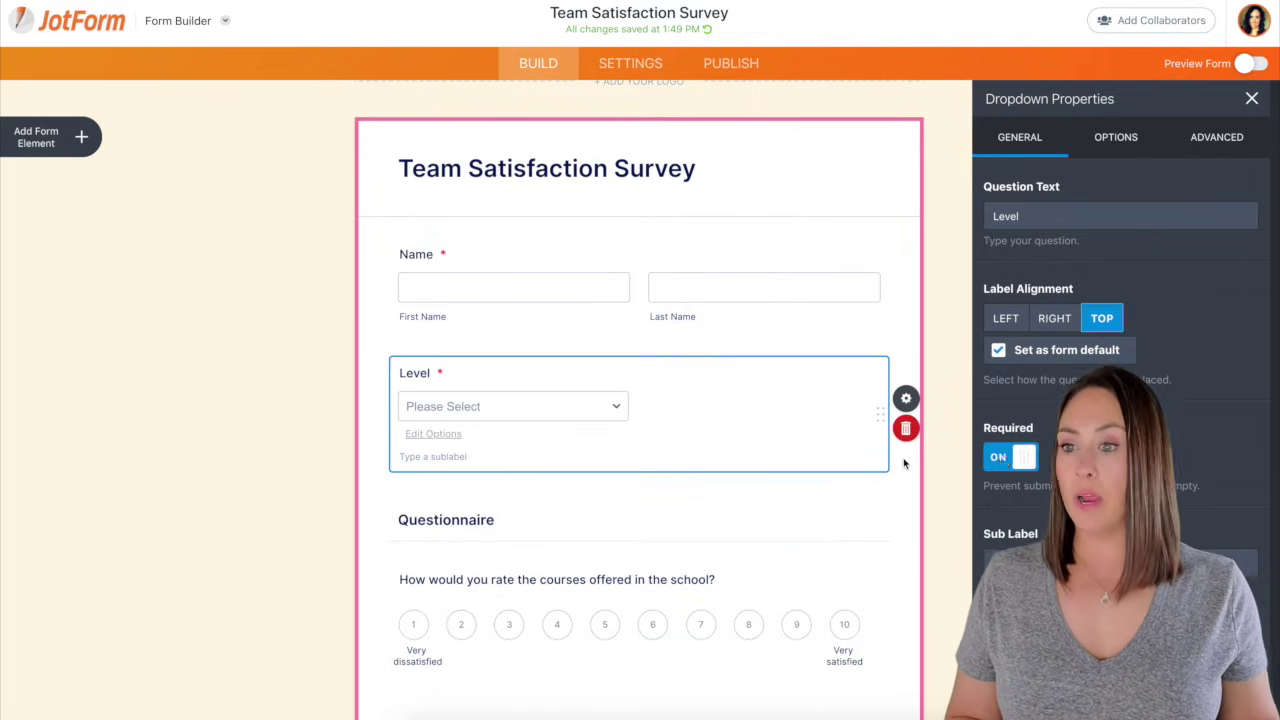
pyautogui.scroll(-4, 904, 463)
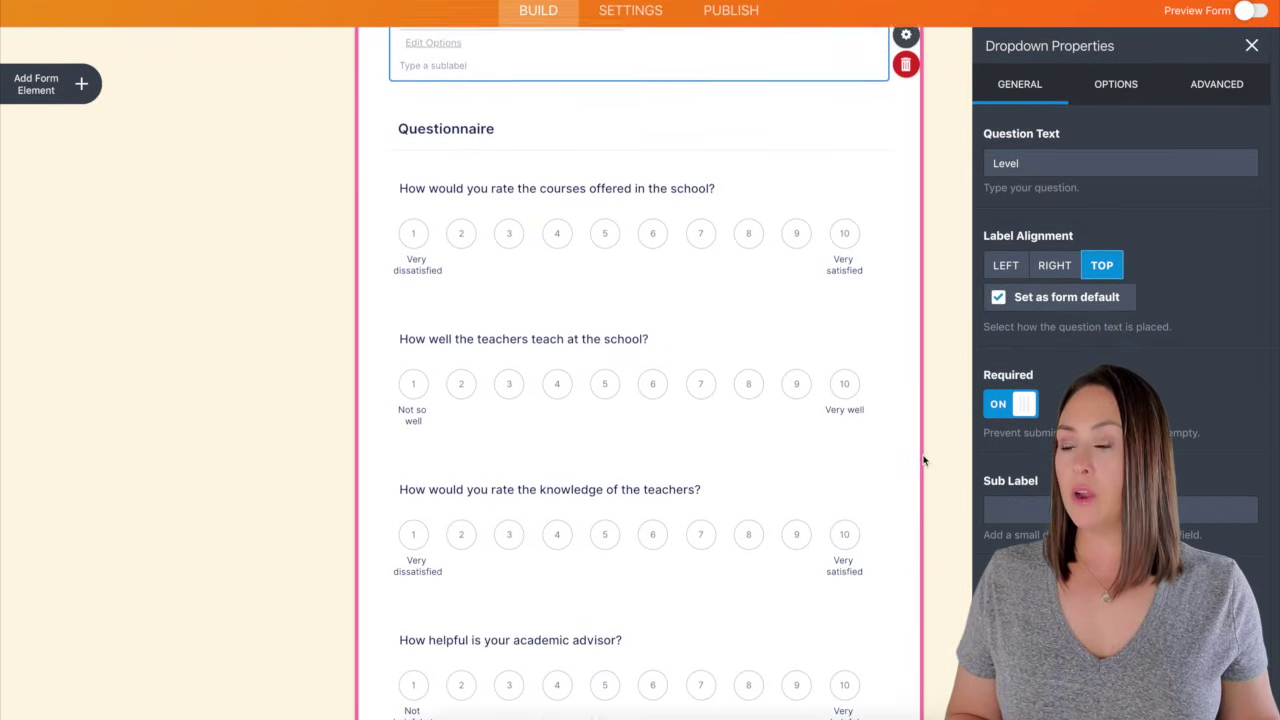
pyautogui.scroll(1, 924, 461)
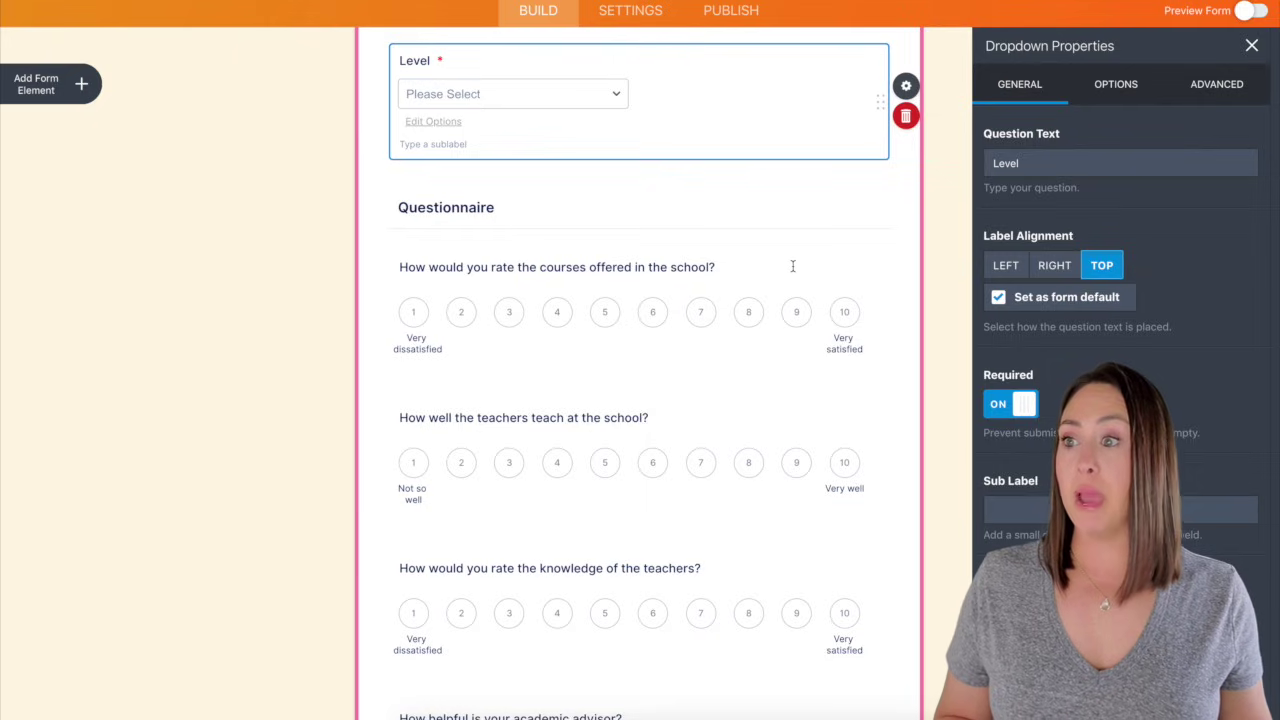
pyautogui.scroll(-1, 791, 266)
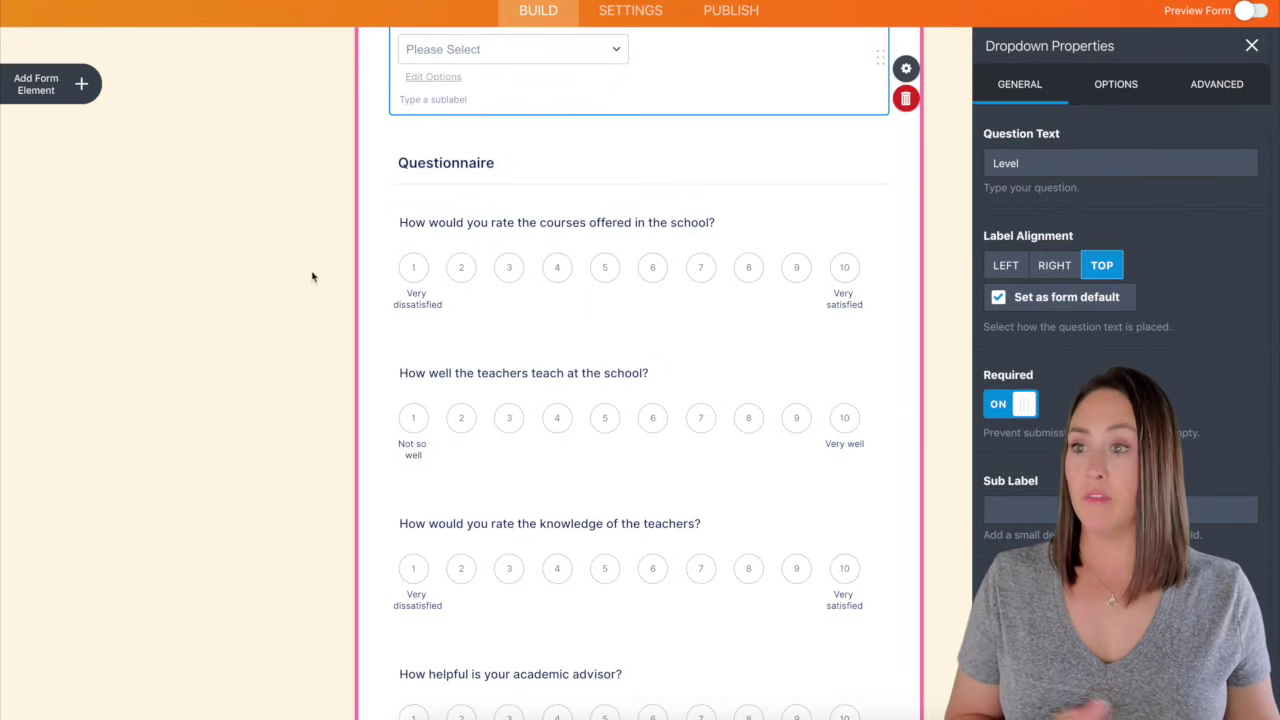
# Step: Replace the question about courses offered in the school with "I received adequate support this quarter"
pyautogui.click(680, 222)
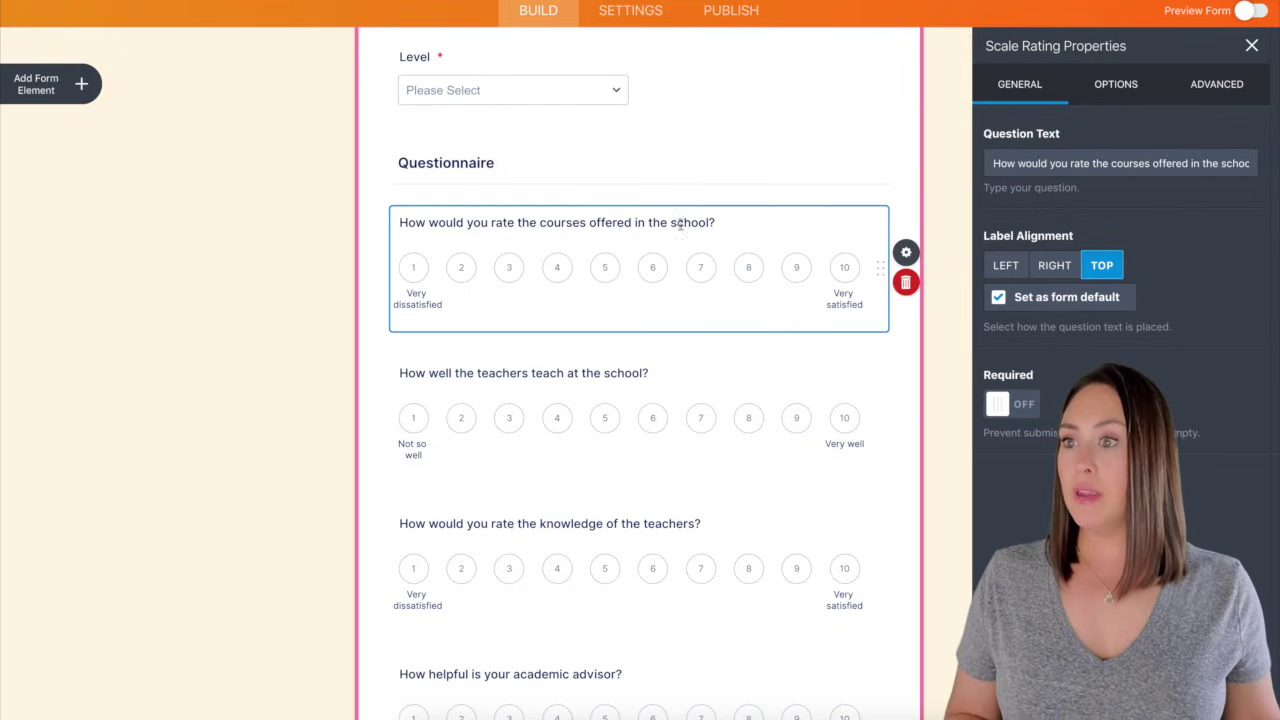
pyautogui.moveTo(726, 222); pyautogui.dragTo(396, 222)
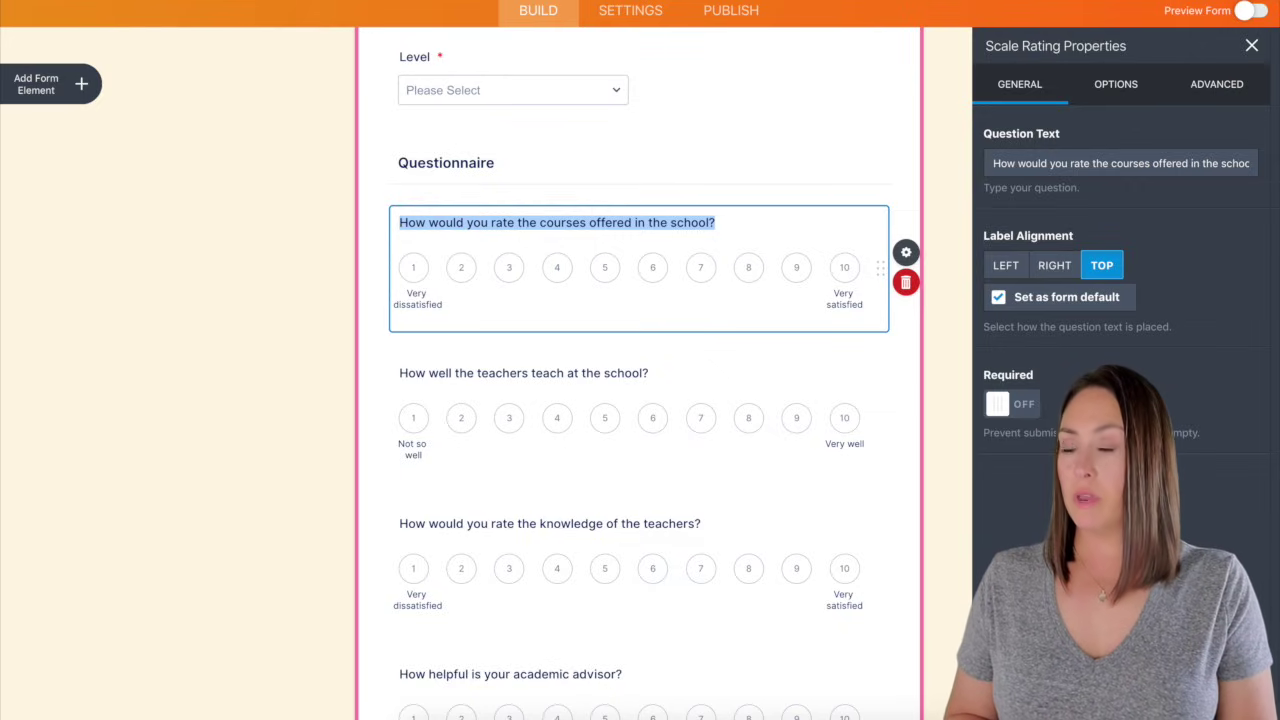
pyautogui.write('I received adequate')
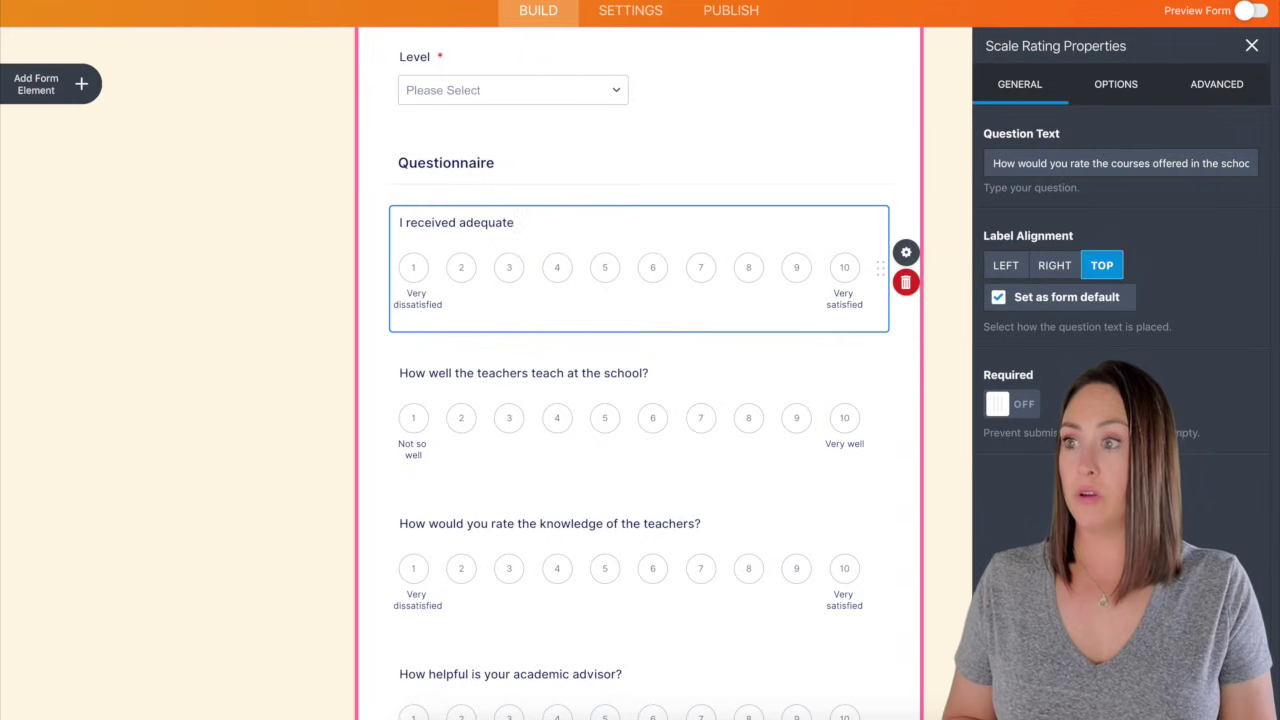
pyautogui.write(' support this')
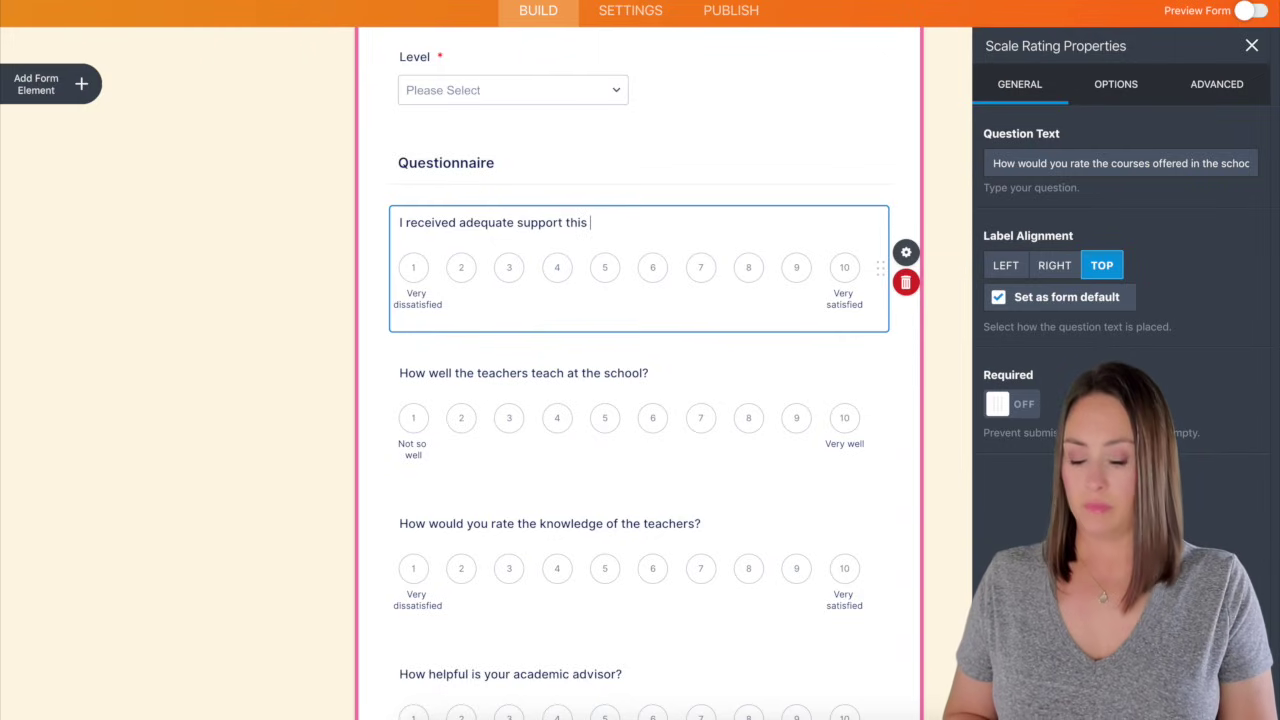
pyautogui.write(' quarter')
# Step: Replace the question about how well the teachers teach with "How do I feel my own performance was this quarter"
pyautogui.scroll(1, 455, 434)
pyautogui.scroll(-3, 455, 434)
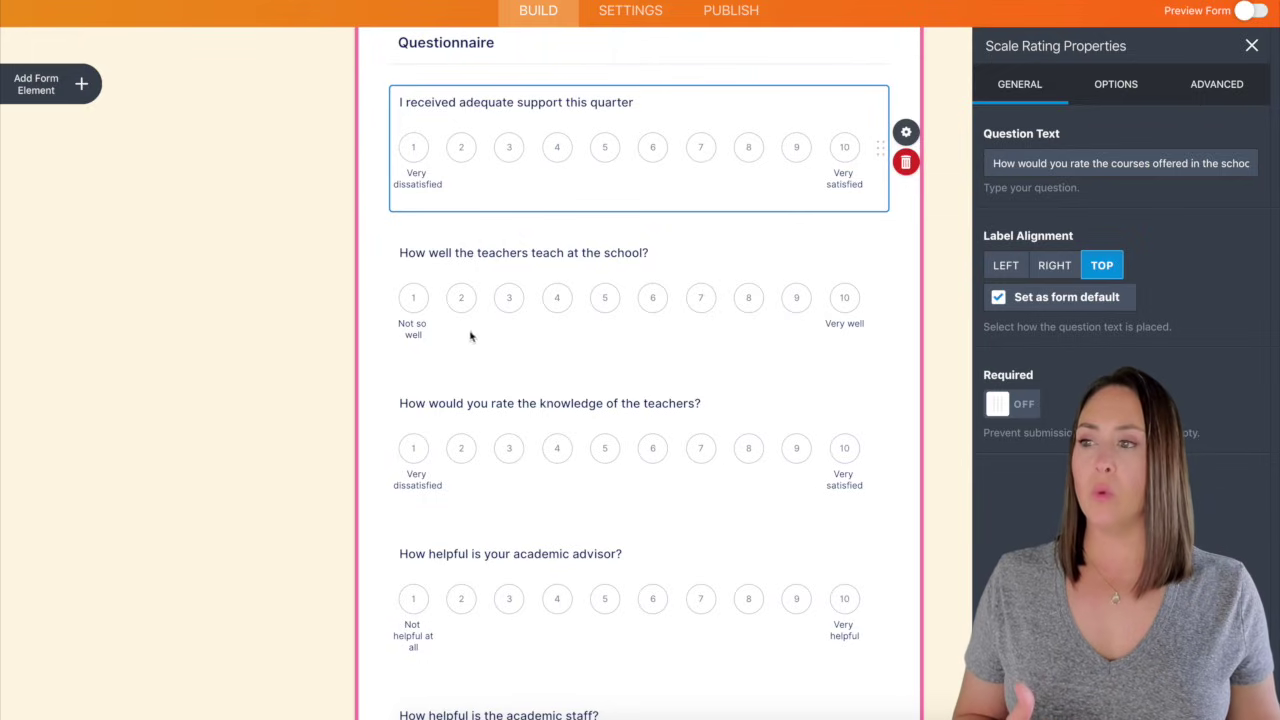
pyautogui.click(405, 332)
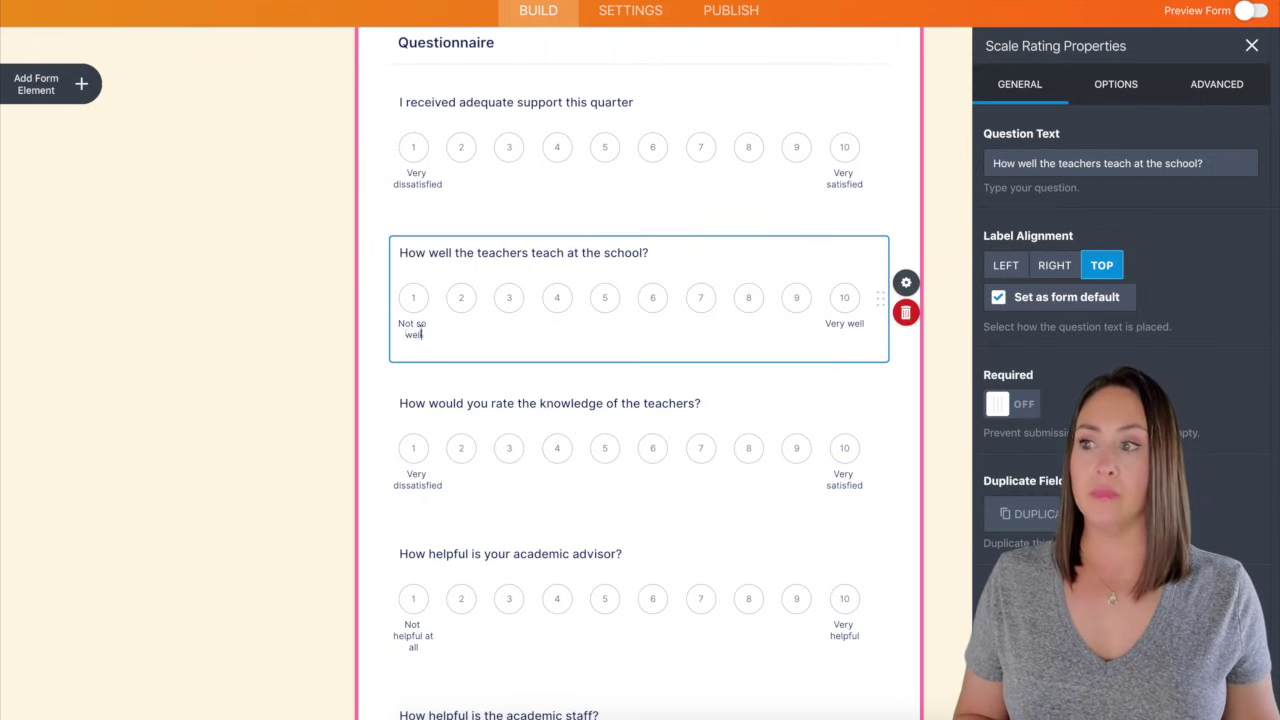
pyautogui.moveTo(399, 323); pyautogui.dragTo(422, 336)
pyautogui.click(494, 253)
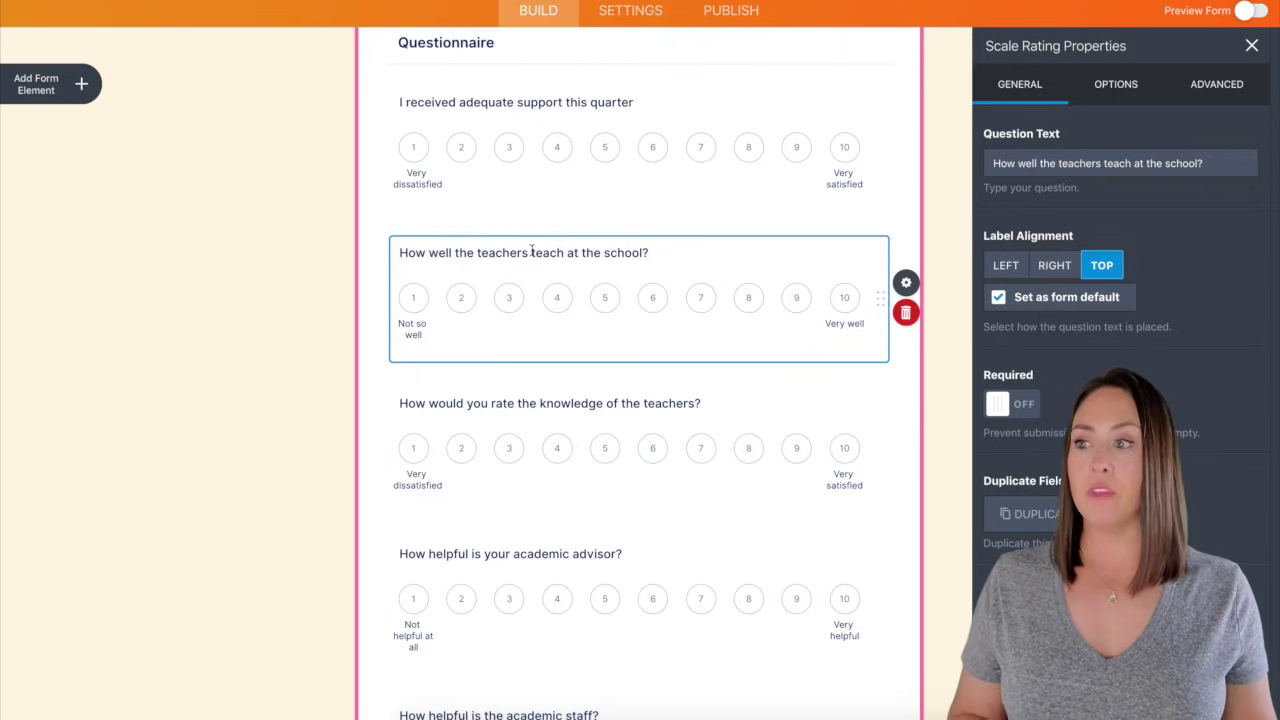
pyautogui.tripleClick(531, 252)
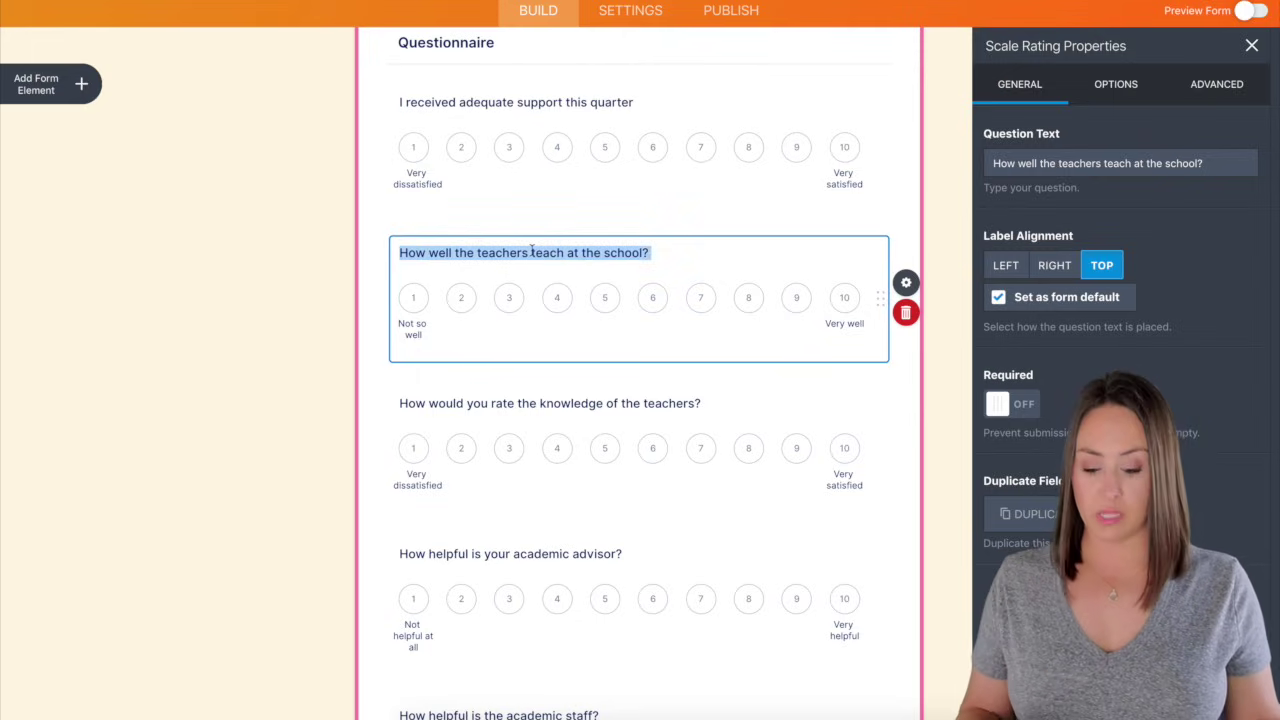
pyautogui.write('How ')
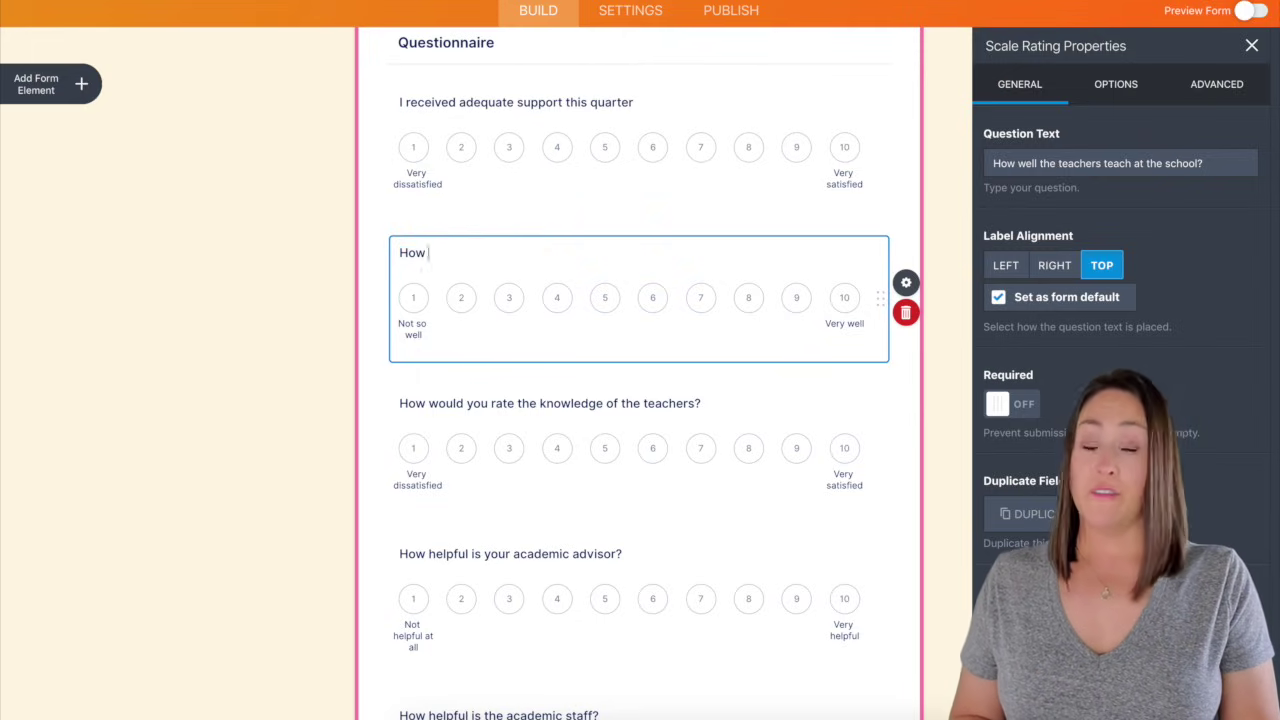
pyautogui.write('do I feel my own ')
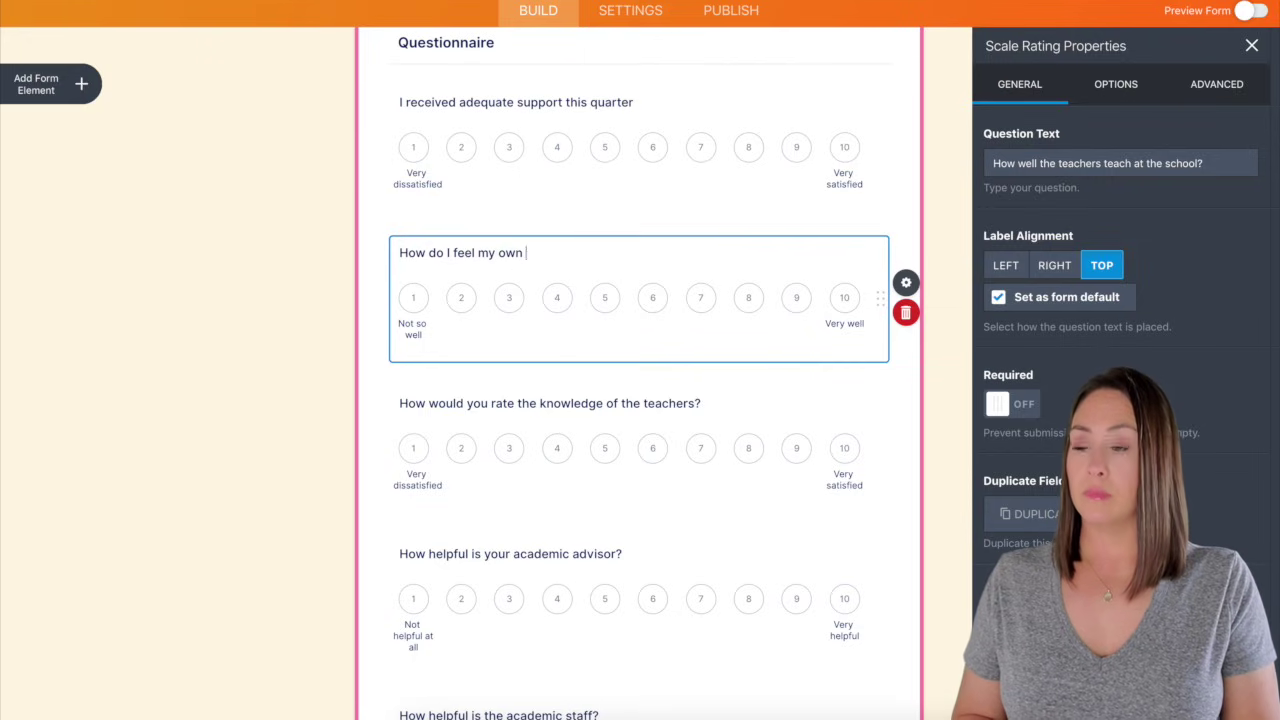
pyautogui.write('performance was this quarter')
# Step: Replace the teachers' knowledge question with "How satisfied are you with the time of our live weekly trainings?"
pyautogui.scroll(-4, 528, 250)
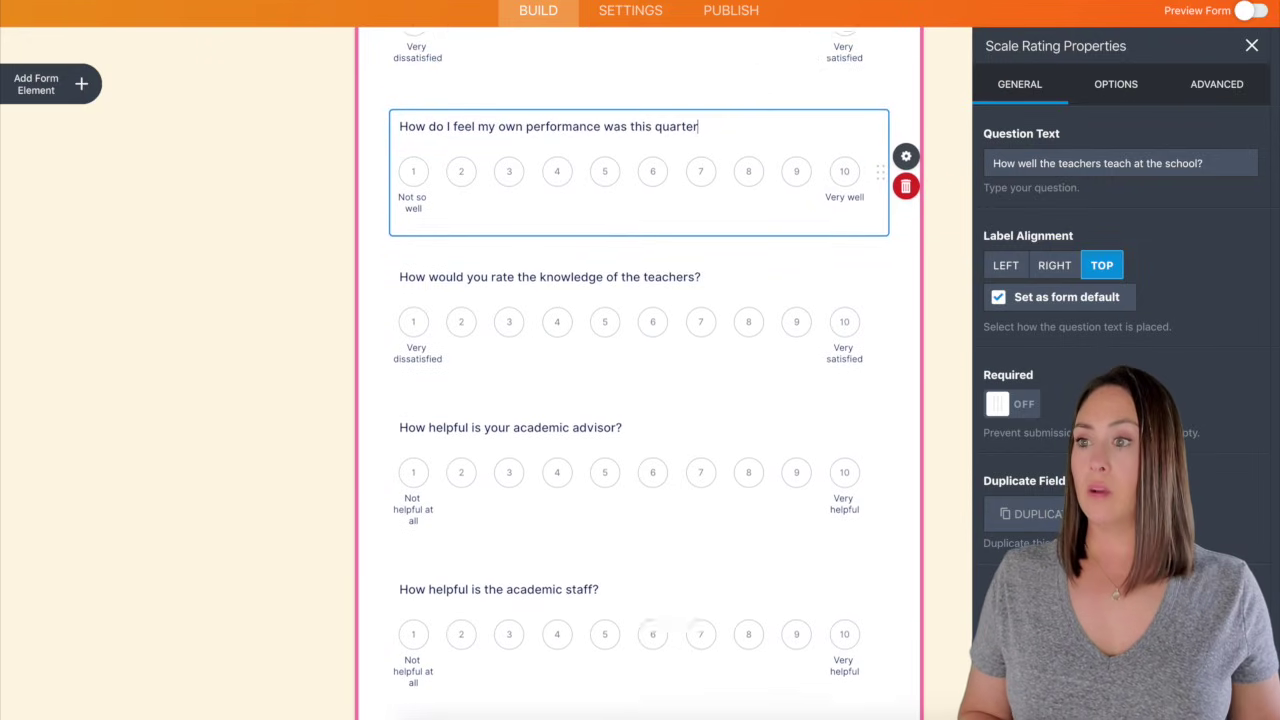
pyautogui.click(524, 206)
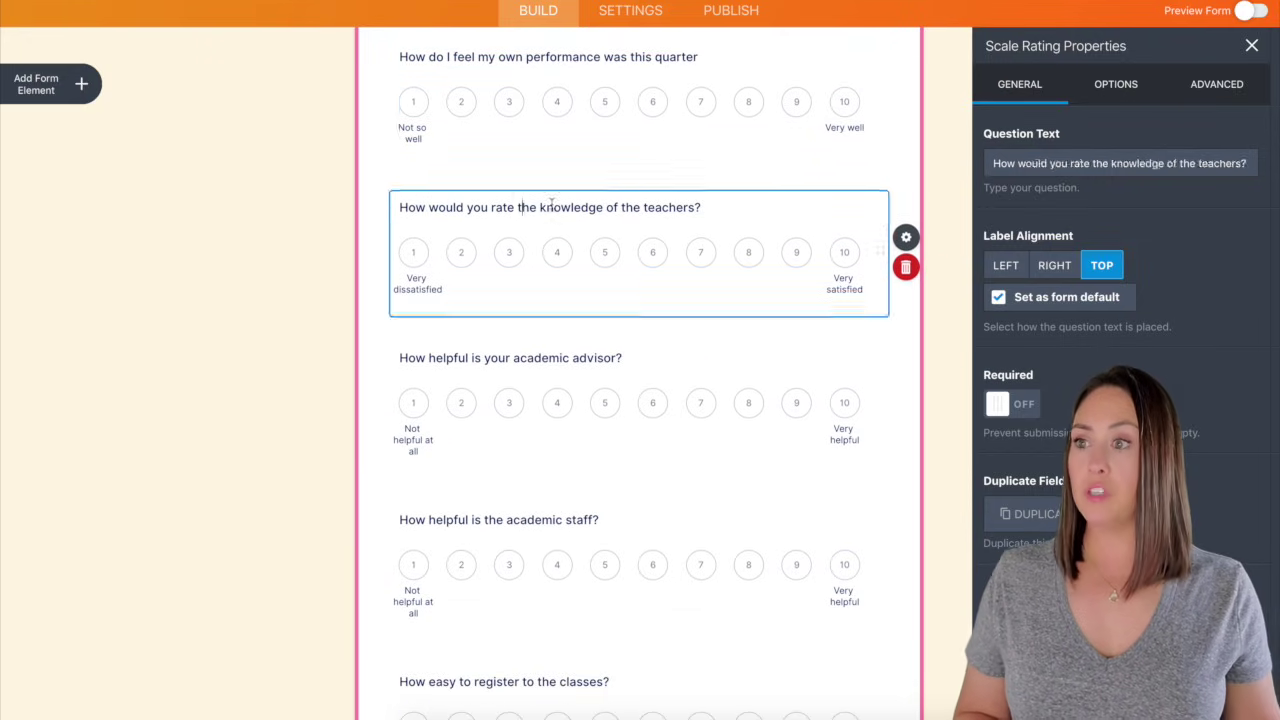
pyautogui.tripleClick(551, 205)
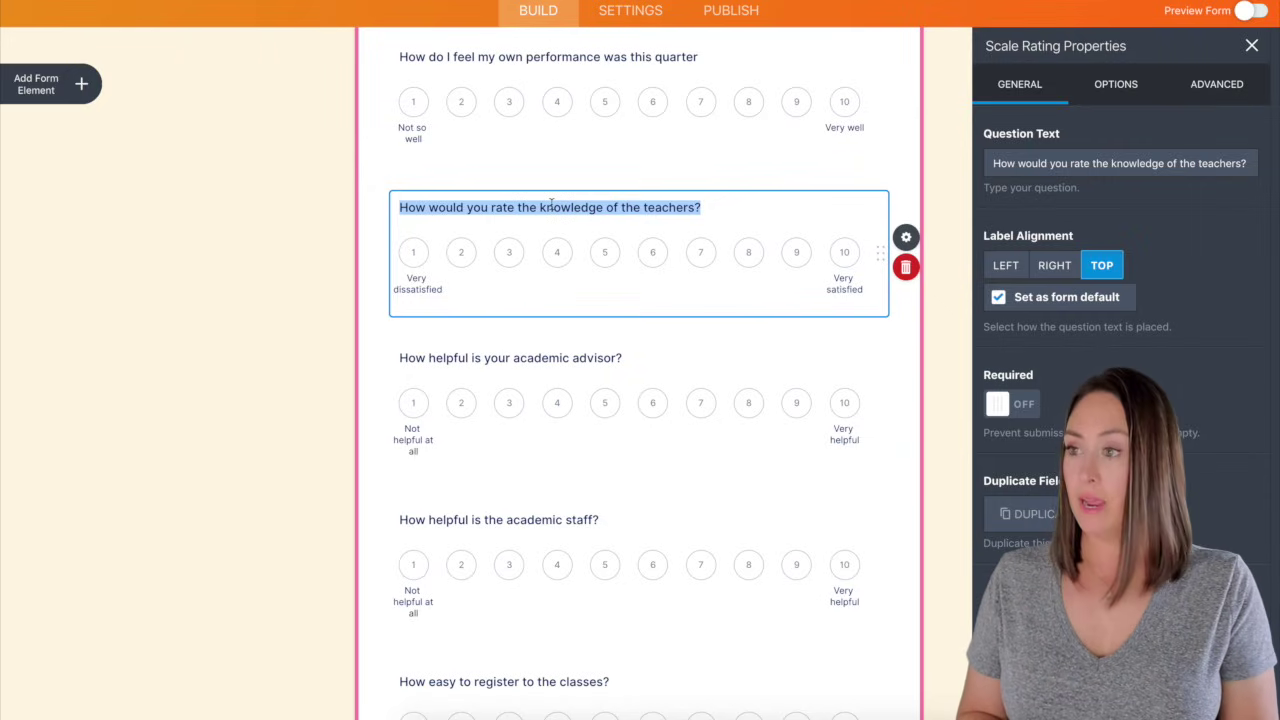
pyautogui.write('How sati')
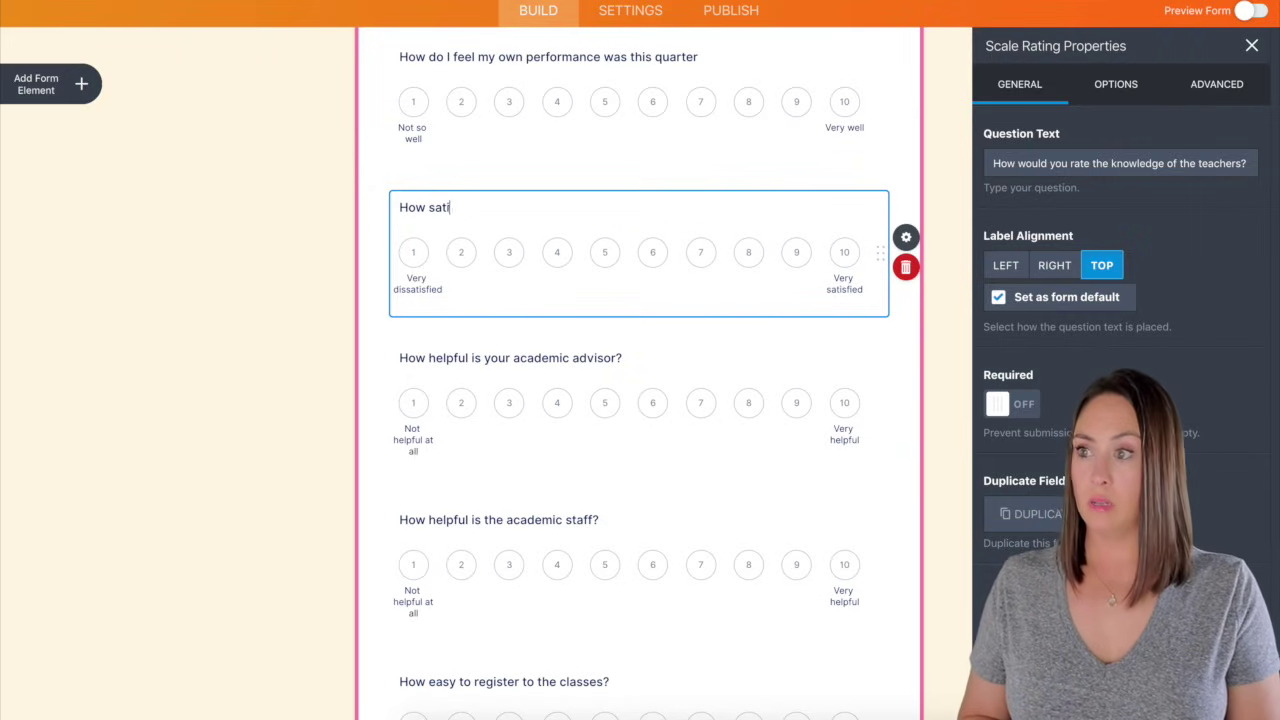
pyautogui.write('sfied are you with the time of our live weekly trainings?')
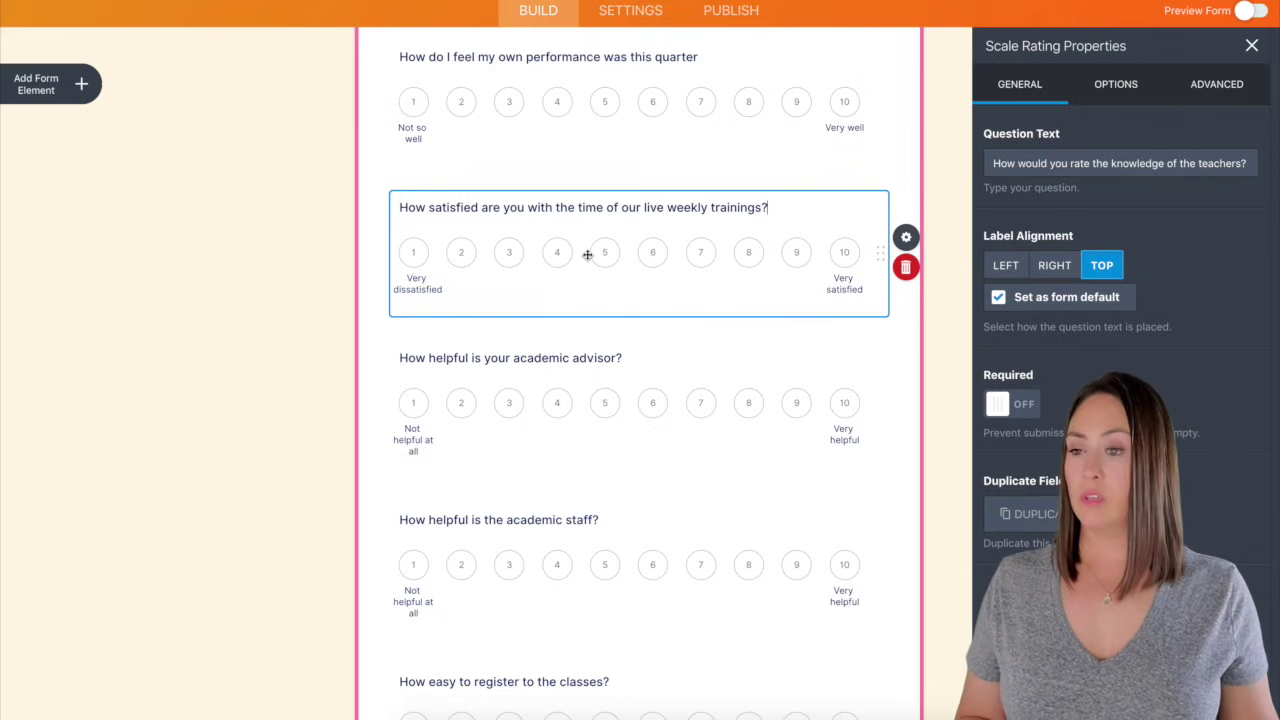
# Step: Delete the questions about the academic advisor, the academic staff and registering to the classes
pyautogui.scroll(-1, 587, 254)
pyautogui.scroll(-9, 587, 254)
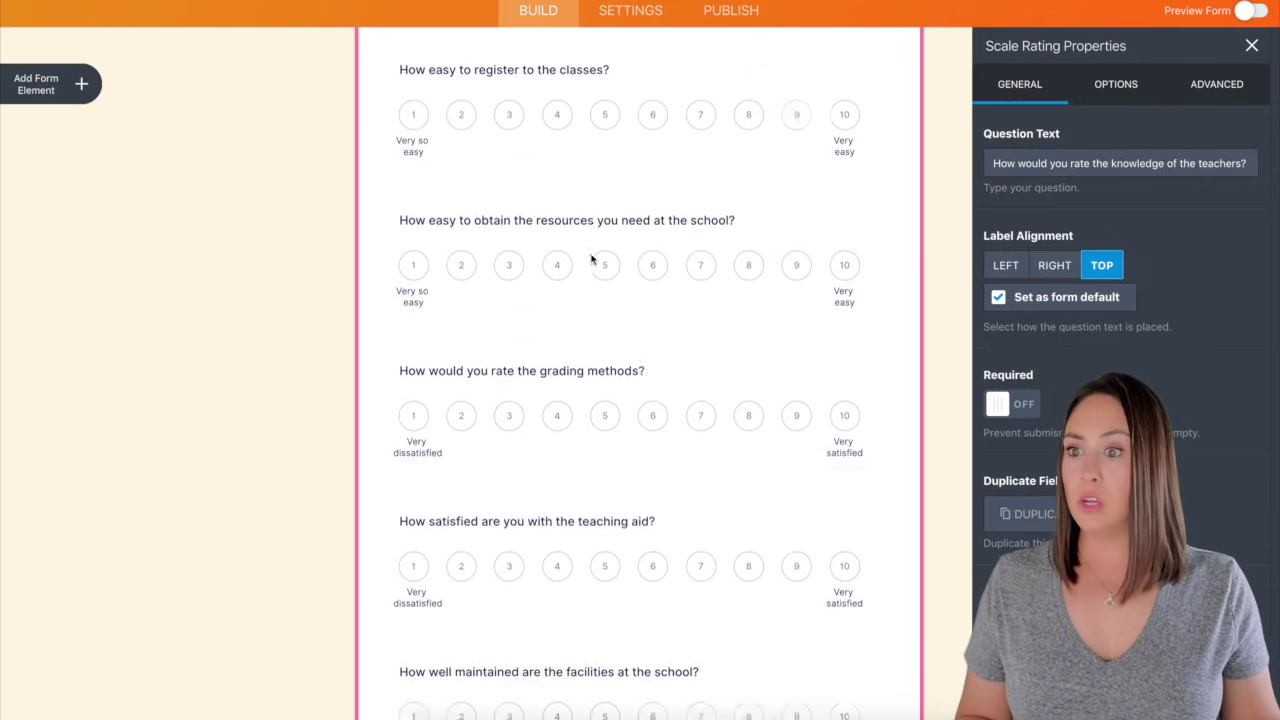
pyautogui.scroll(1, 591, 260)
pyautogui.scroll(7, 591, 260)
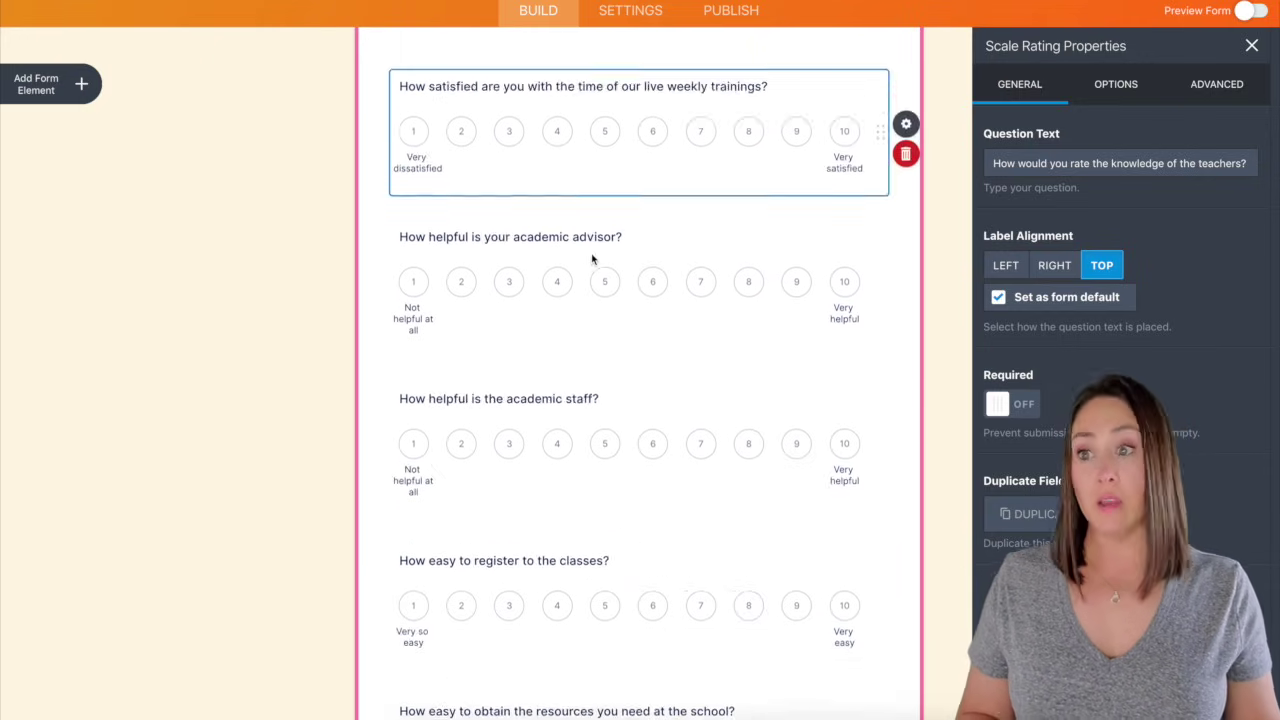
pyautogui.click(850, 254)
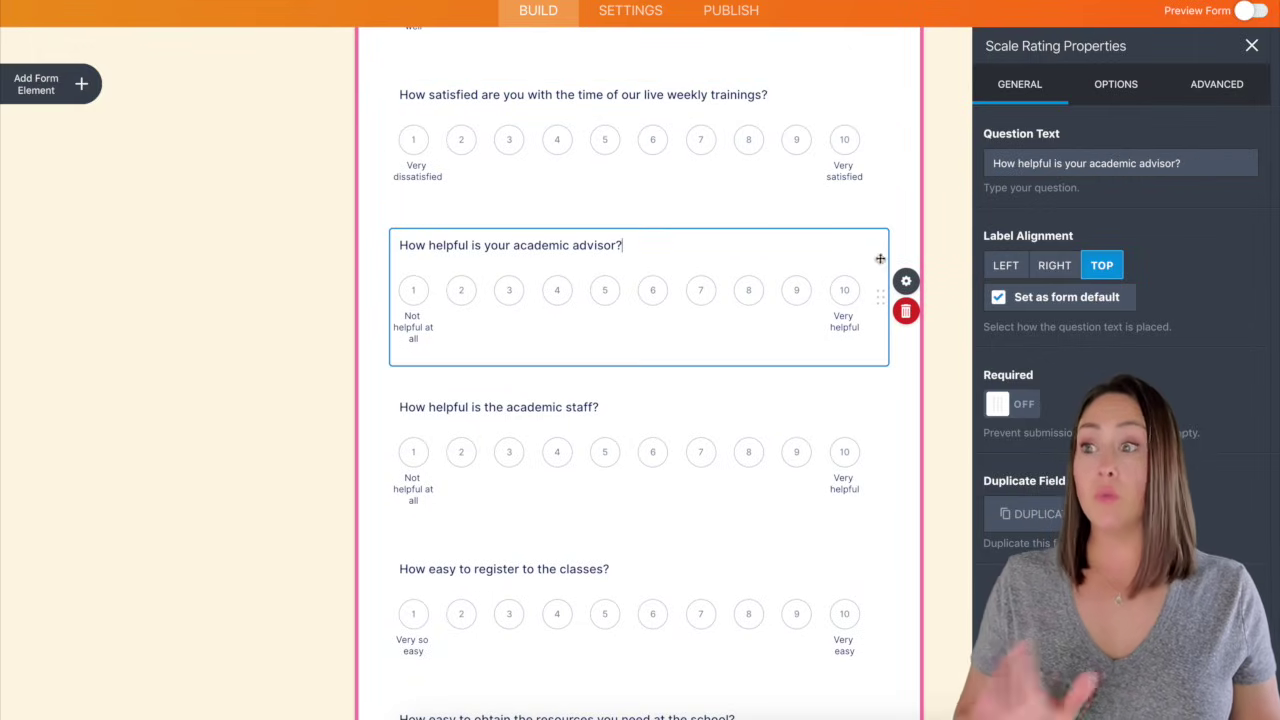
pyautogui.click(906, 309)
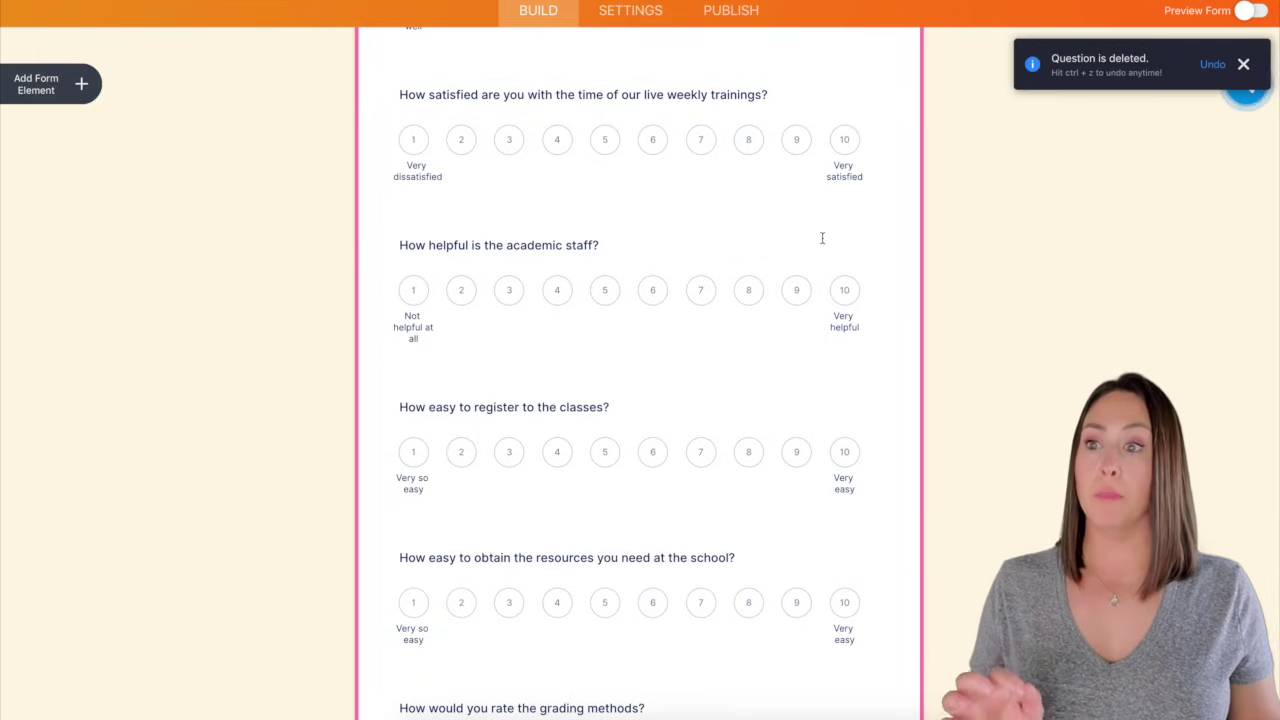
pyautogui.click(823, 240)
pyautogui.click(906, 309)
pyautogui.click(817, 265)
pyautogui.click(906, 305)
# Step: Delete the questions about obtaining resources, grading methods, the teaching aid, school facilities and the overall school rating
pyautogui.click(820, 240)
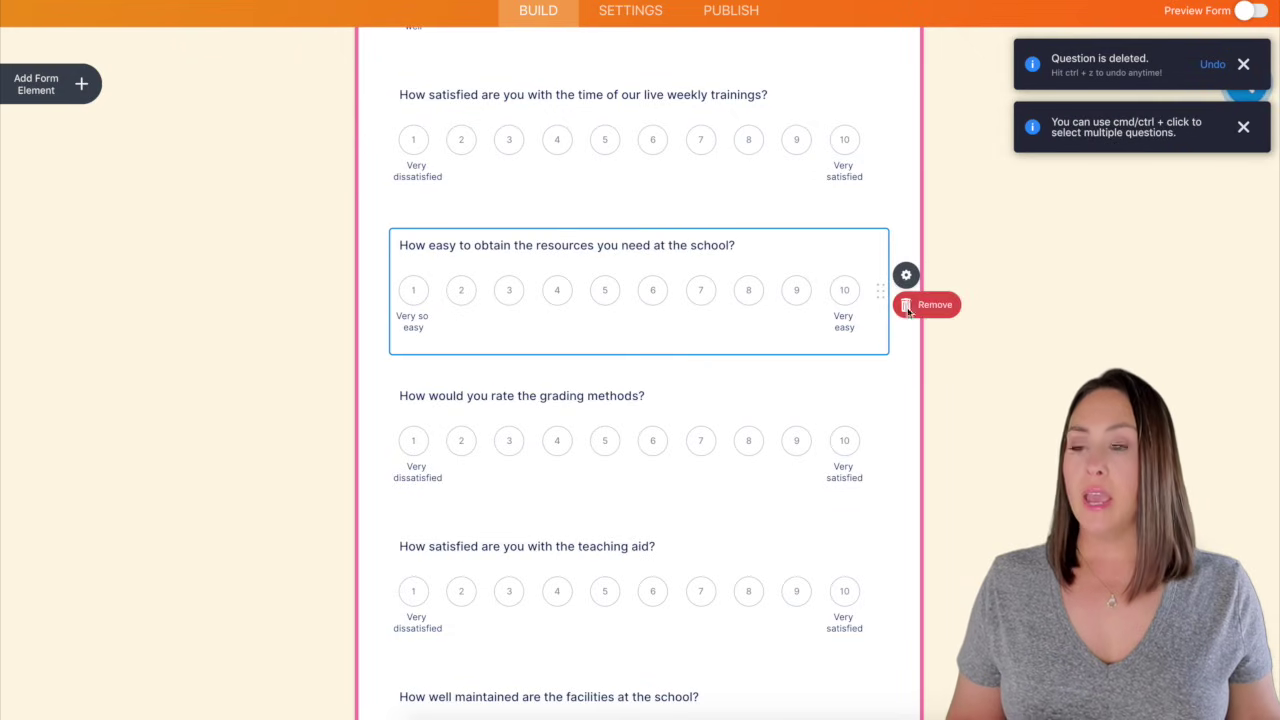
pyautogui.click(905, 304)
pyautogui.click(825, 237)
pyautogui.click(902, 303)
pyautogui.click(821, 259)
pyautogui.click(906, 305)
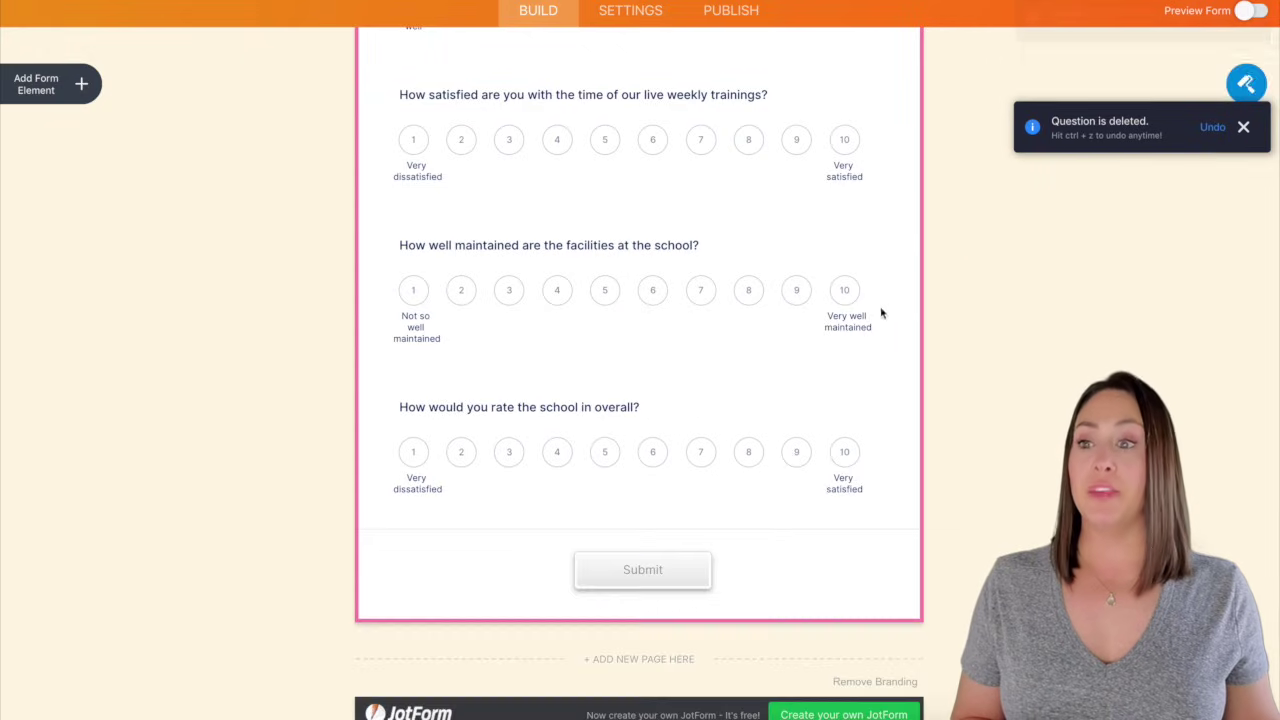
pyautogui.click(822, 248)
pyautogui.click(904, 304)
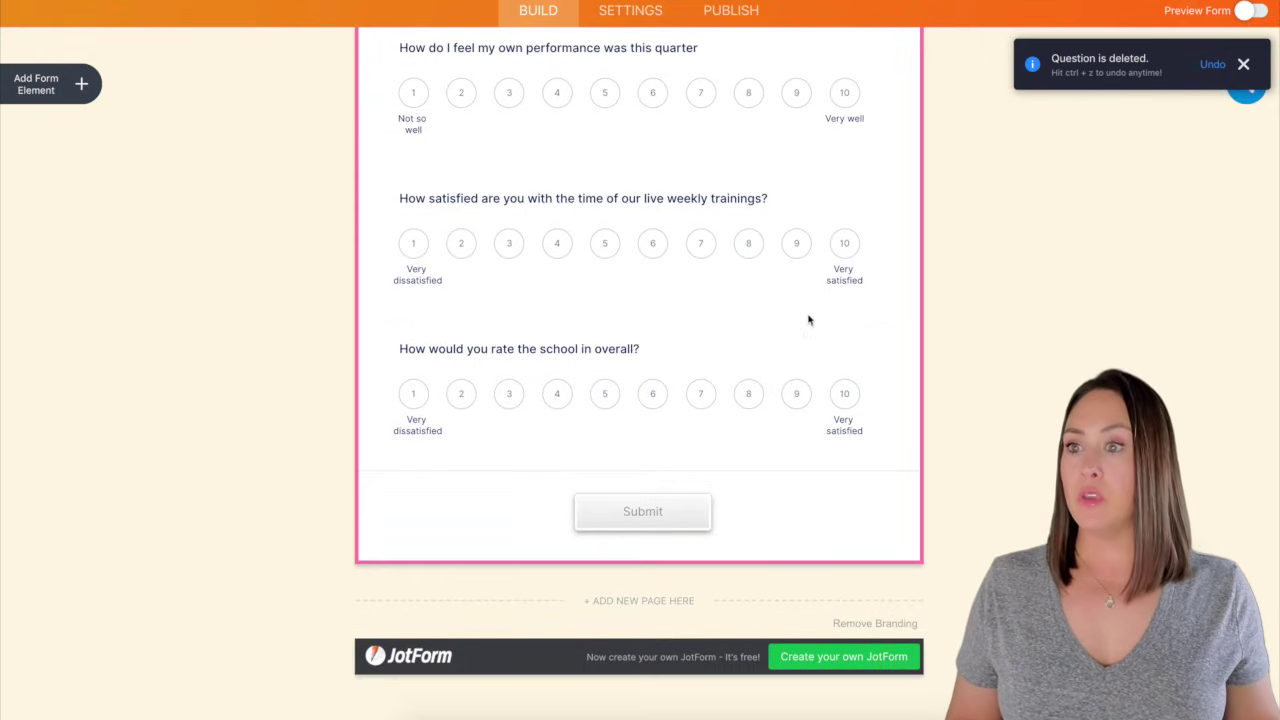
pyautogui.click(810, 352)
pyautogui.click(903, 418)
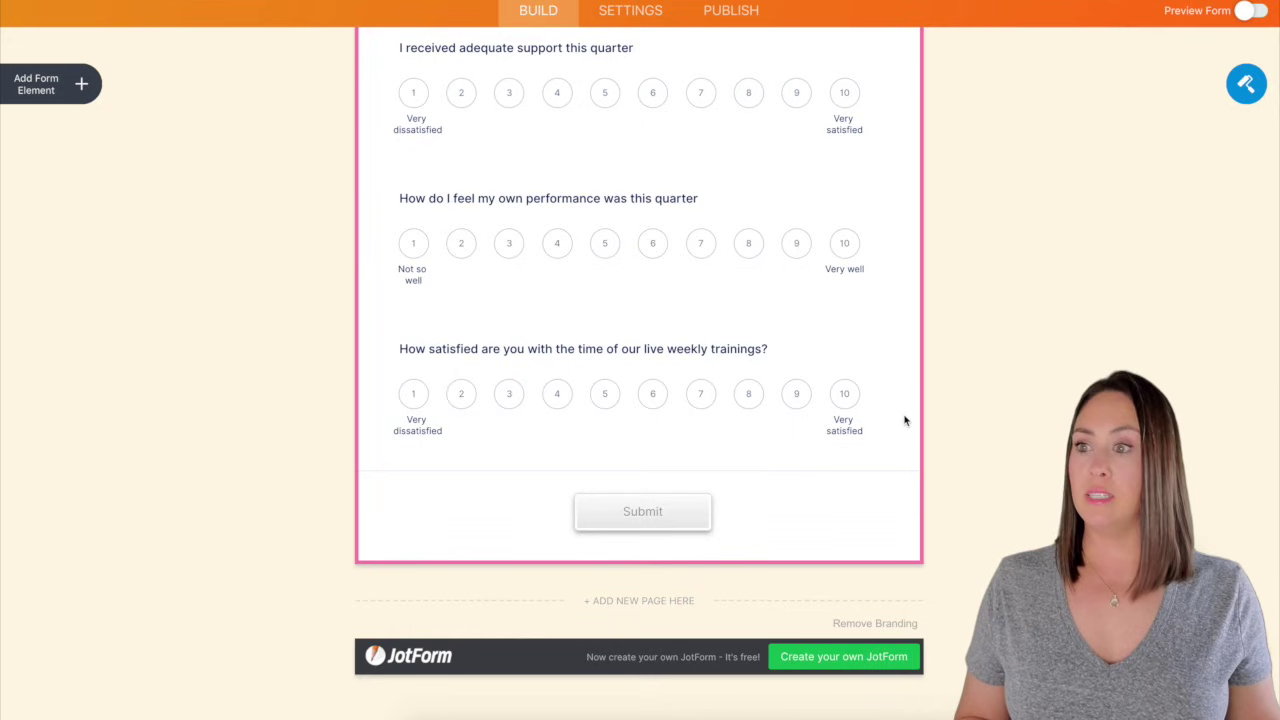
# Step: Add a Short Text question below the weekly trainings rating reading "What are some things we should start doing?"
pyautogui.click(70, 91)
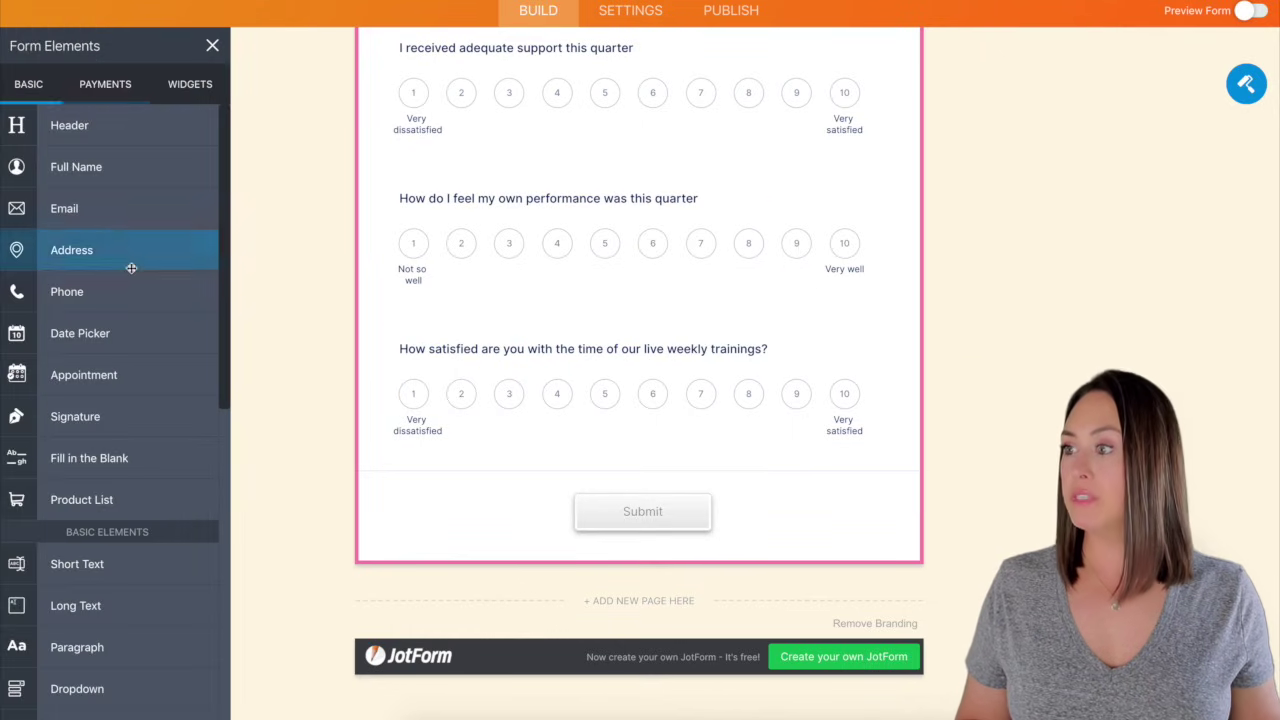
pyautogui.scroll(-3, 131, 267)
pyautogui.scroll(-2, 131, 267)
pyautogui.moveTo(90, 275); pyautogui.dragTo(538, 452)
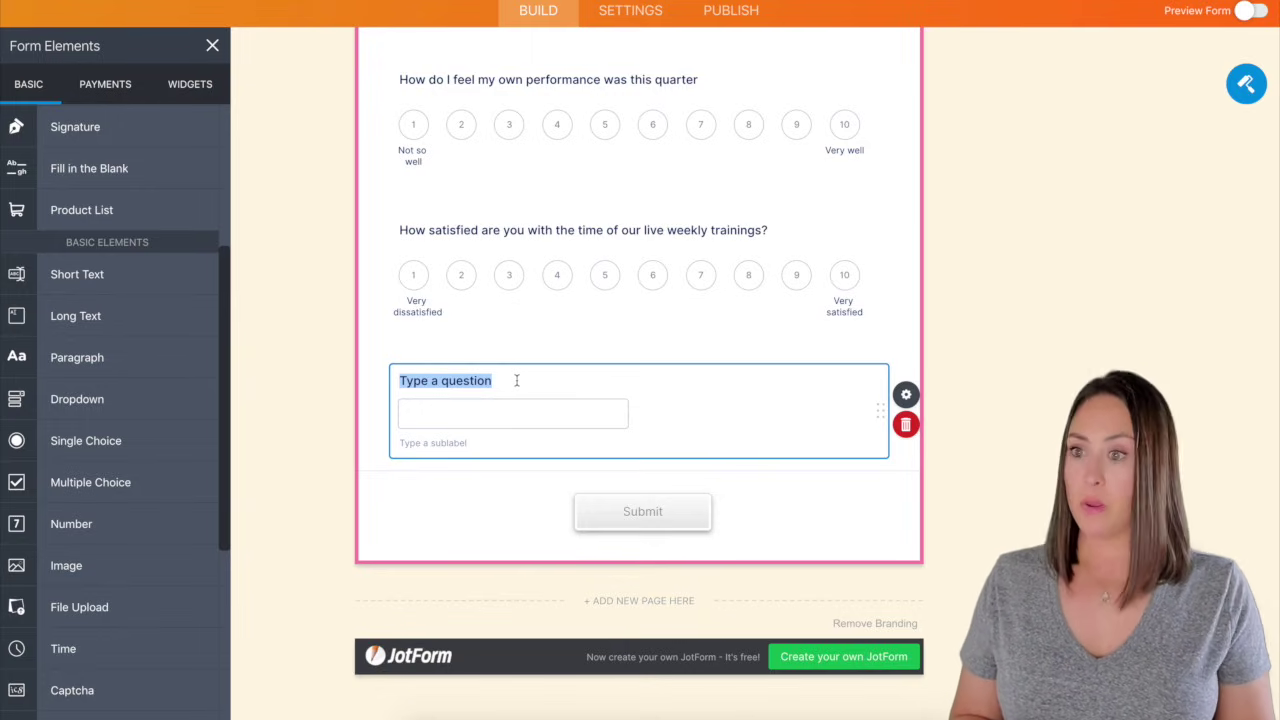
pyautogui.write('What are some')
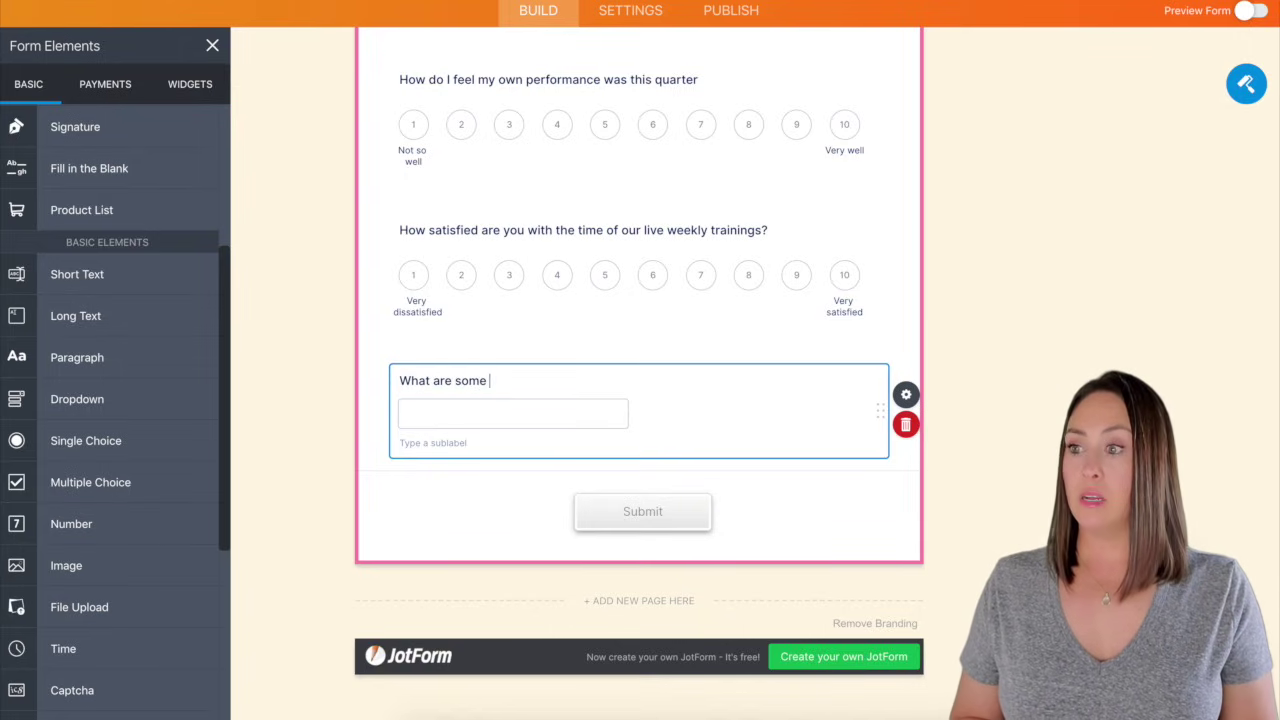
pyautogui.write(' things we should start doing?')
# Step: Add a second Short Text question below it reading "What are some things we should stop doing?"
pyautogui.moveTo(52, 272); pyautogui.dragTo(534, 469)
pyautogui.write('What are some thin')
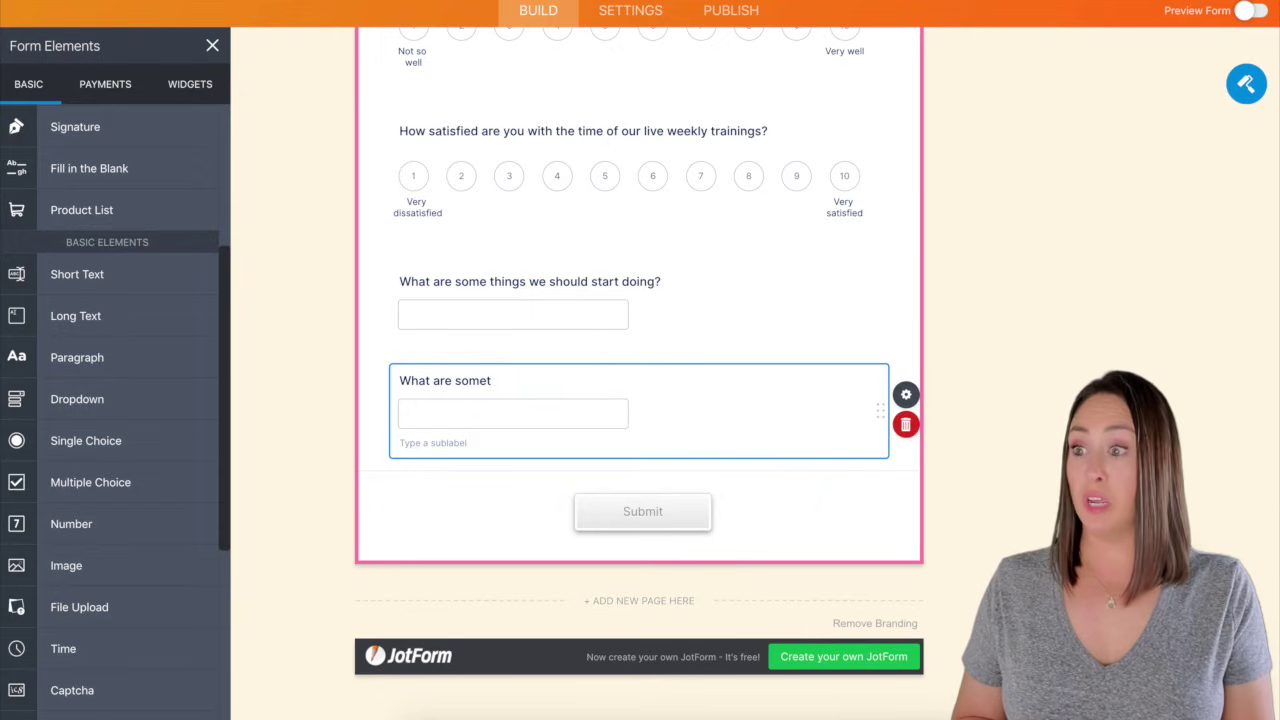
pyautogui.write('gs we should stop do')
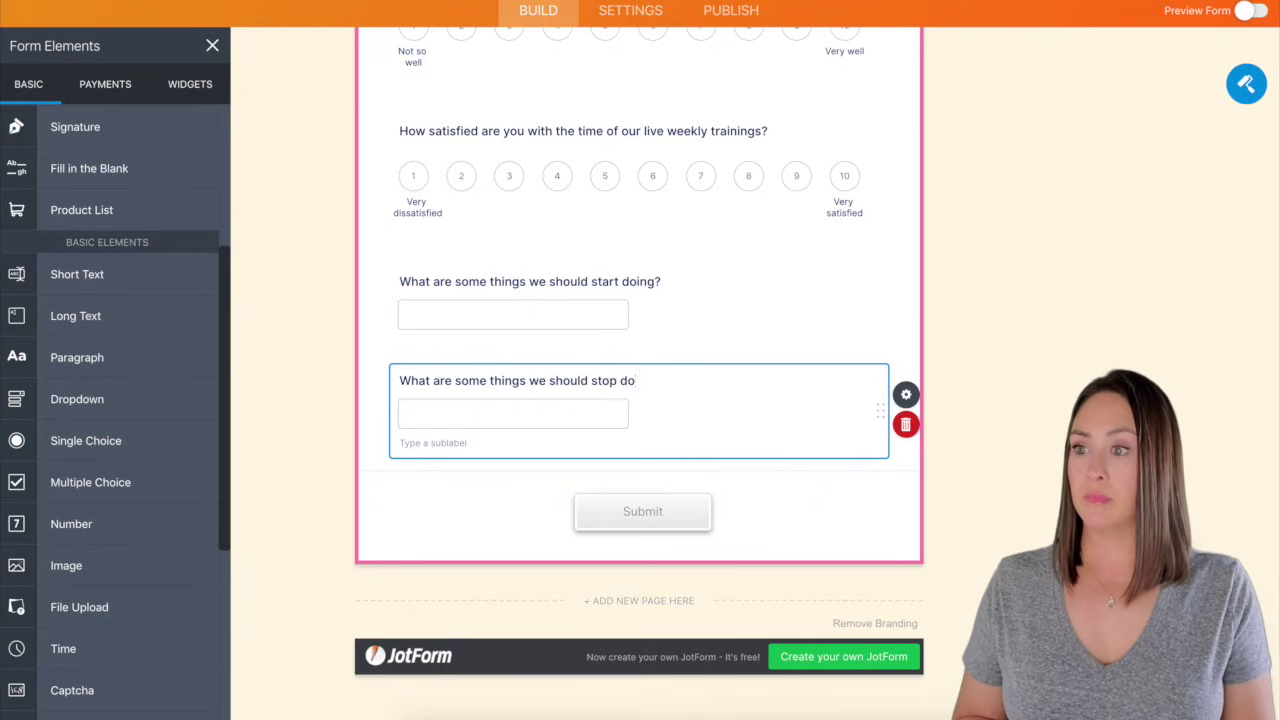
pyautogui.write('ing?')
# Step: Add a third Short Text question at the end of the form reading "What are some things we should continue doing?"
pyautogui.moveTo(80, 276); pyautogui.dragTo(562, 531)
pyautogui.write('What')
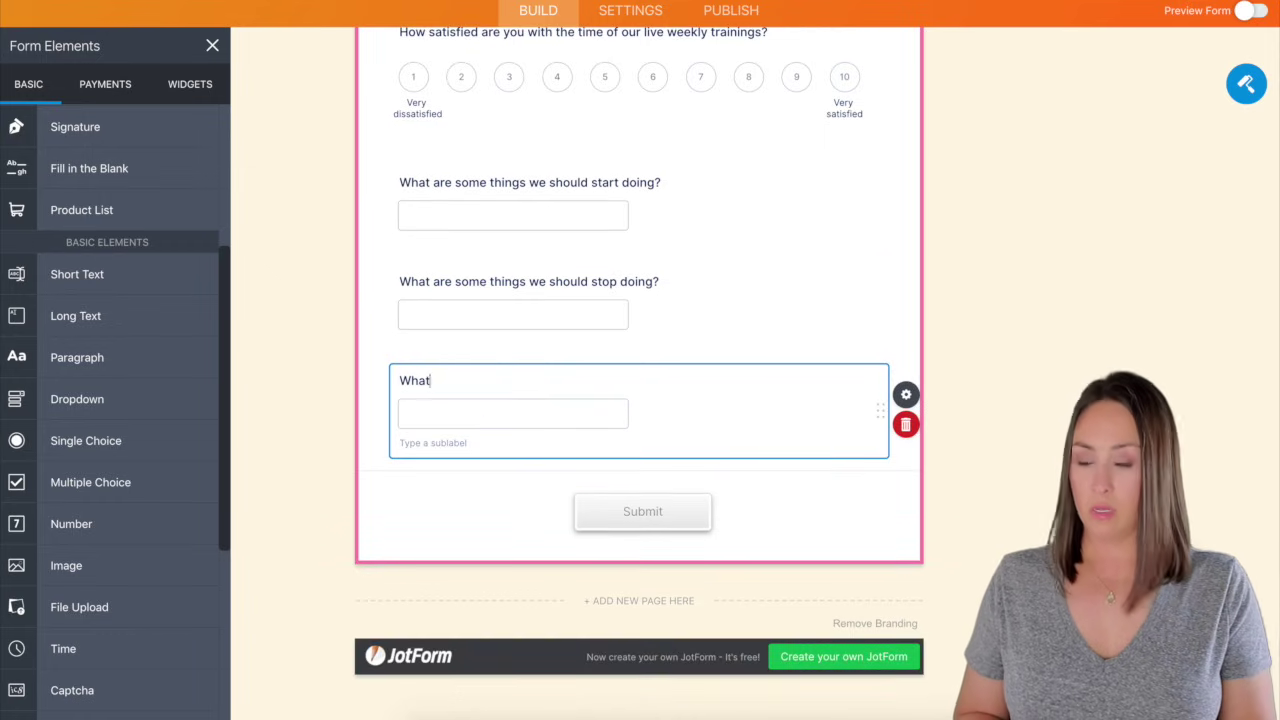
pyautogui.write(' are some things we should continue doing?')
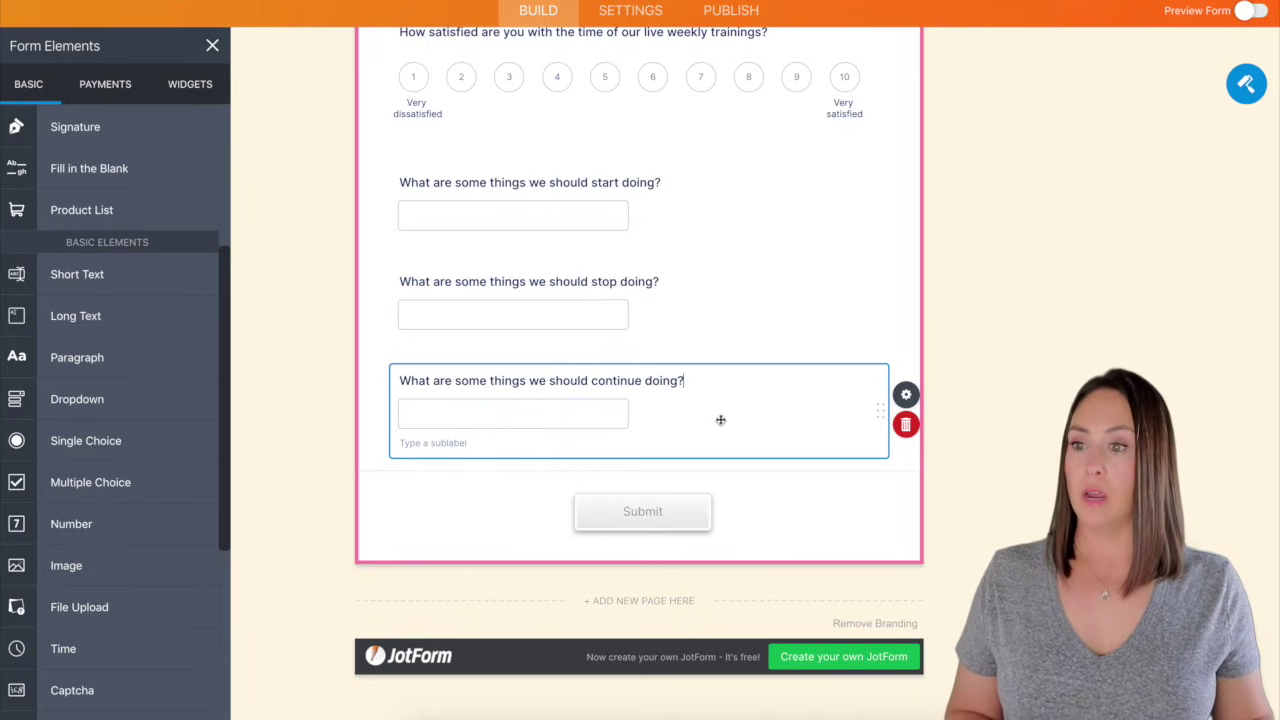
# Step: Make the three short text questions about what to continue, stop and start doing required
pyautogui.click(907, 393)
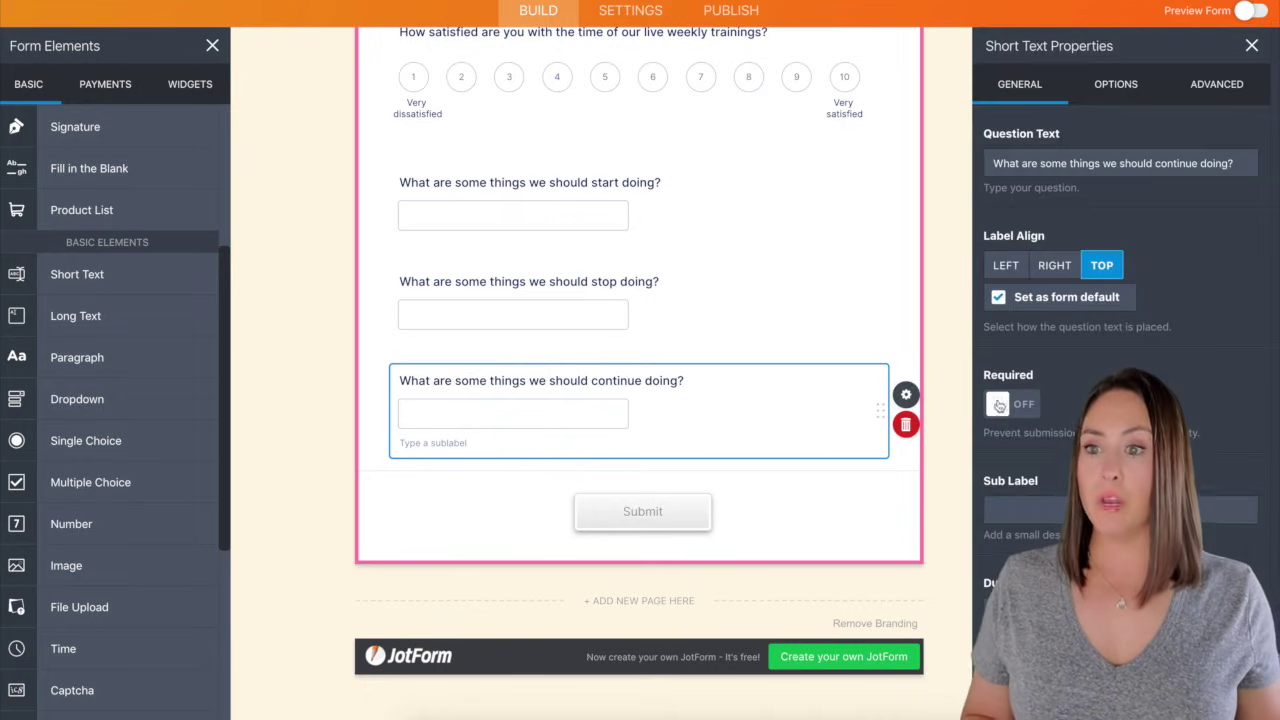
pyautogui.click(1012, 406)
pyautogui.click(780, 322)
pyautogui.click(1016, 406)
pyautogui.click(770, 215)
pyautogui.click(992, 403)
# Step: Make the three scale rating questions on weekly trainings, own performance and adequate support required
pyautogui.scroll(3, 806, 329)
pyautogui.click(905, 355)
pyautogui.click(1010, 405)
pyautogui.click(849, 212)
pyautogui.click(997, 403)
pyautogui.scroll(3, 866, 328)
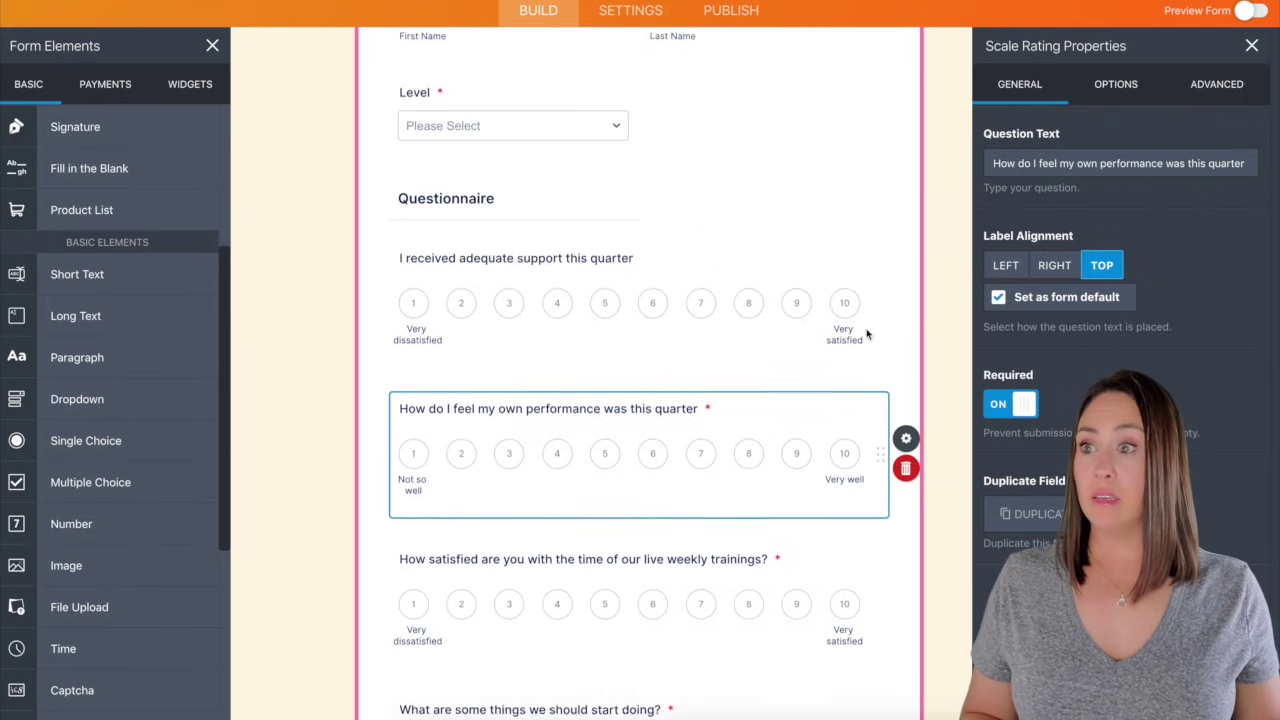
pyautogui.click(790, 365)
pyautogui.click(1008, 405)
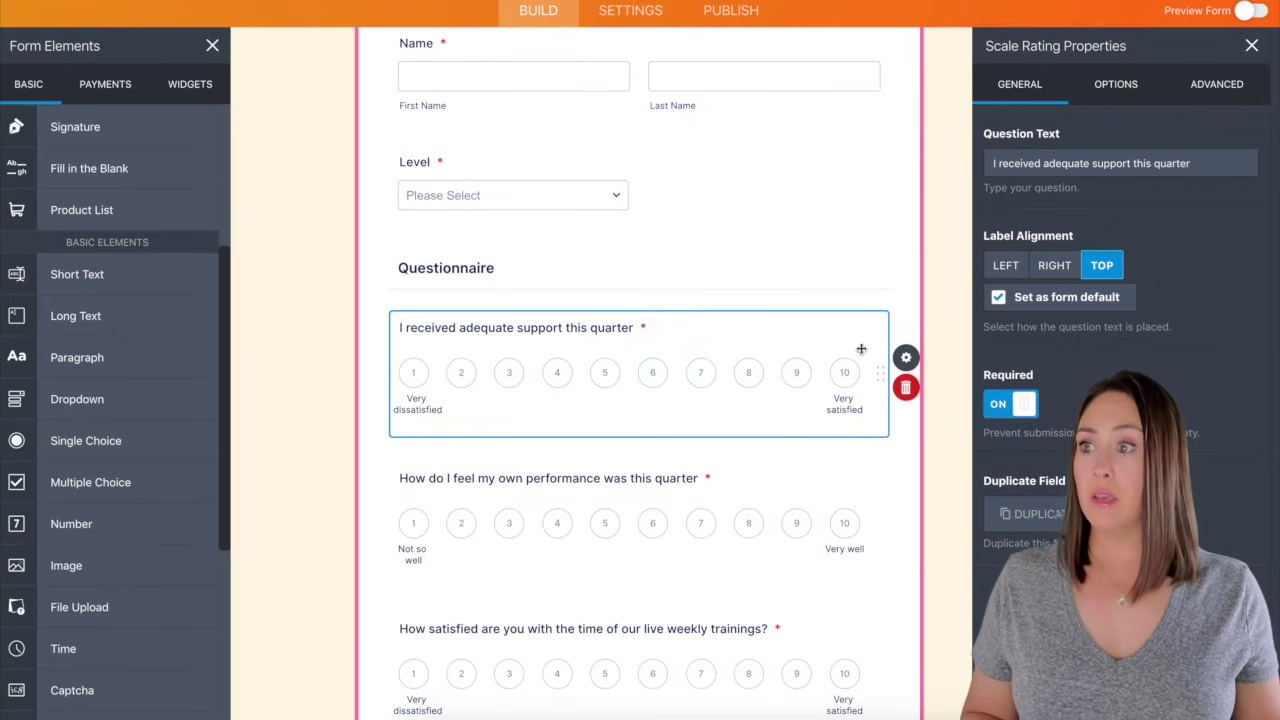
# Step: Turn off the required setting for the three short text questions about what to start, stop and continue doing
pyautogui.scroll(3, 860, 344)
pyautogui.scroll(-6, 860, 344)
pyautogui.scroll(-2, 860, 344)
pyautogui.click(773, 296)
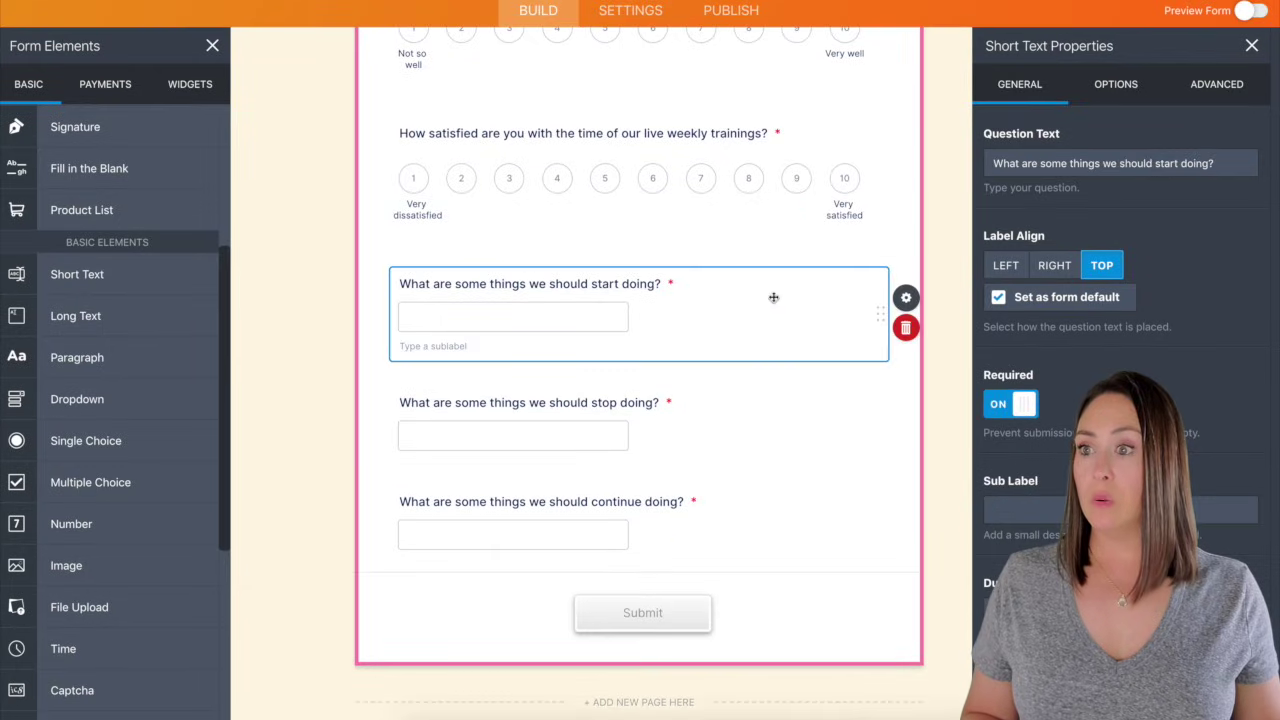
pyautogui.click(987, 410)
pyautogui.click(774, 434)
pyautogui.click(992, 406)
pyautogui.click(780, 518)
pyautogui.click(1003, 405)
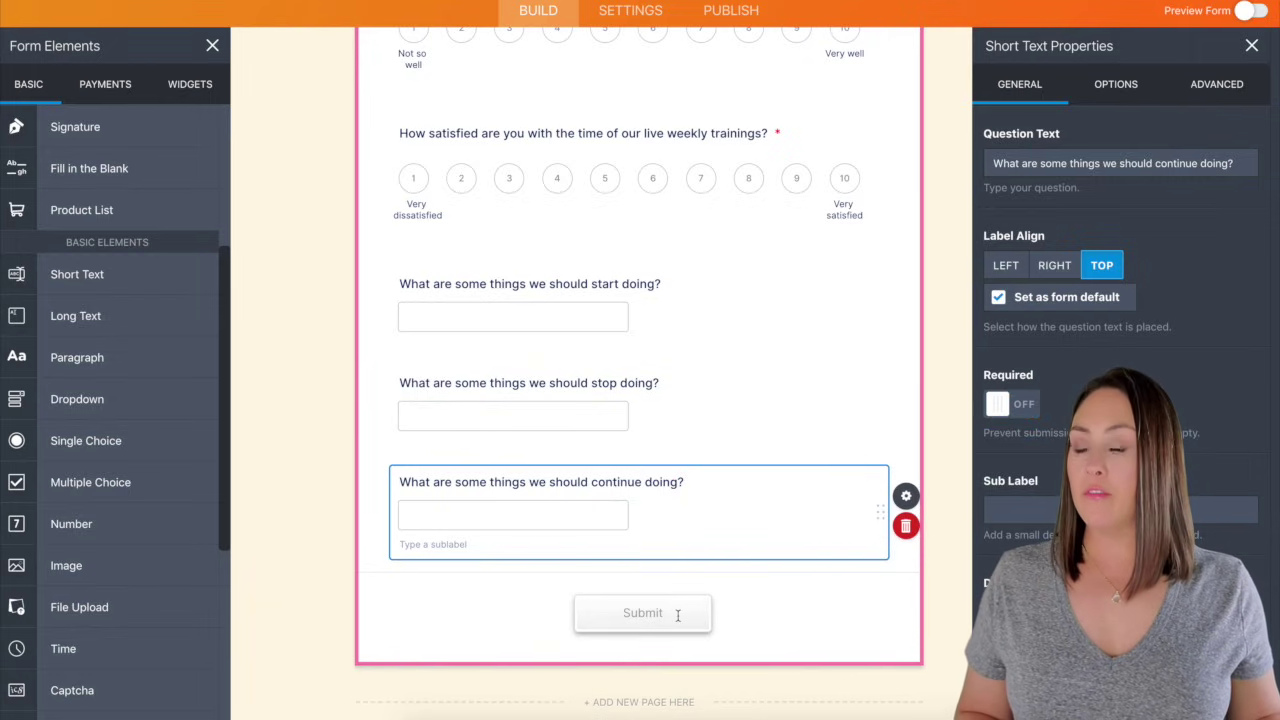
# Step: Open the form's Thank You page settings and delete the line "Your submission has been received."
pyautogui.scroll(10, 803, 617)
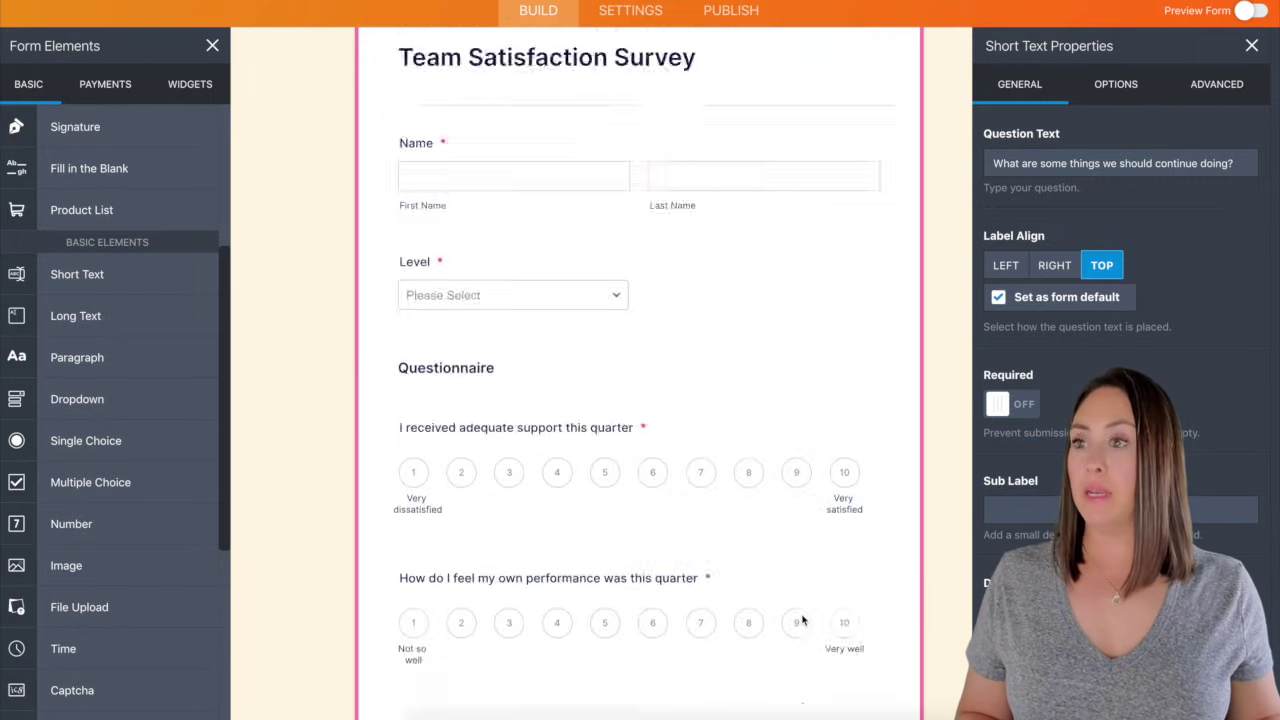
pyautogui.click(663, 57)
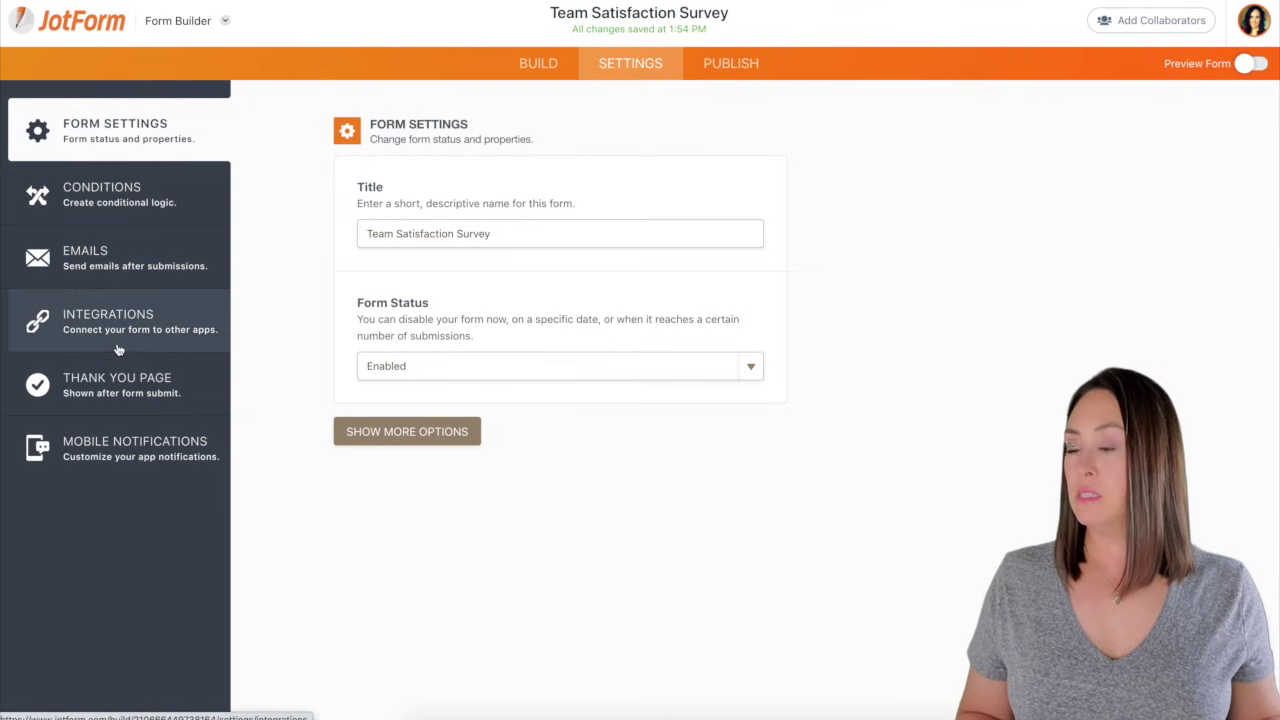
pyautogui.click(120, 393)
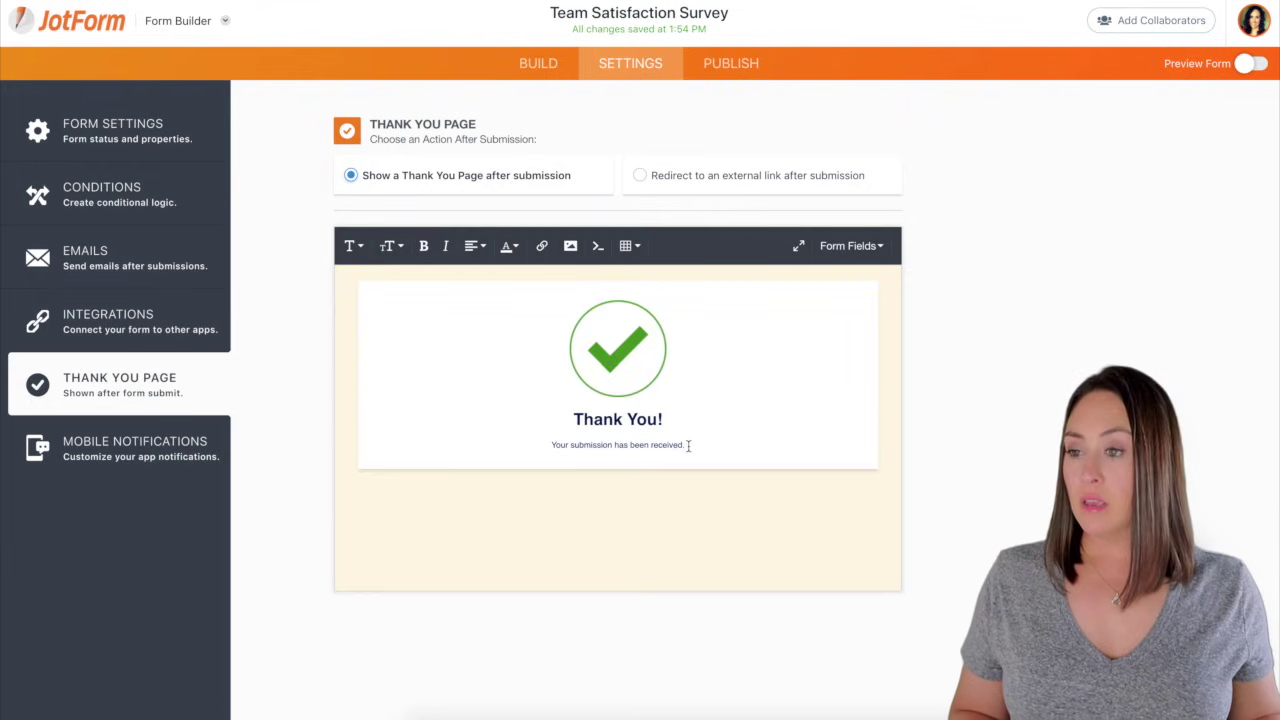
pyautogui.moveTo(688, 446); pyautogui.dragTo(540, 448)
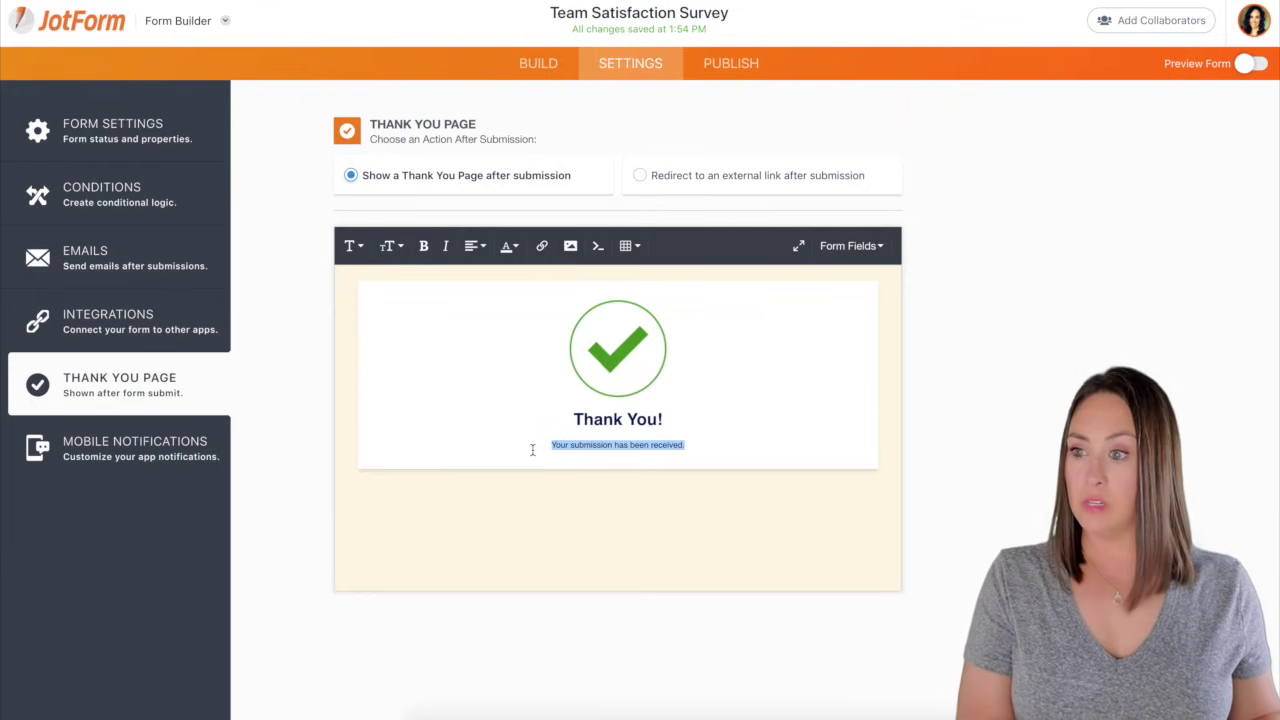
pyautogui.press('BackSpace')
pyautogui.press('BackSpace')
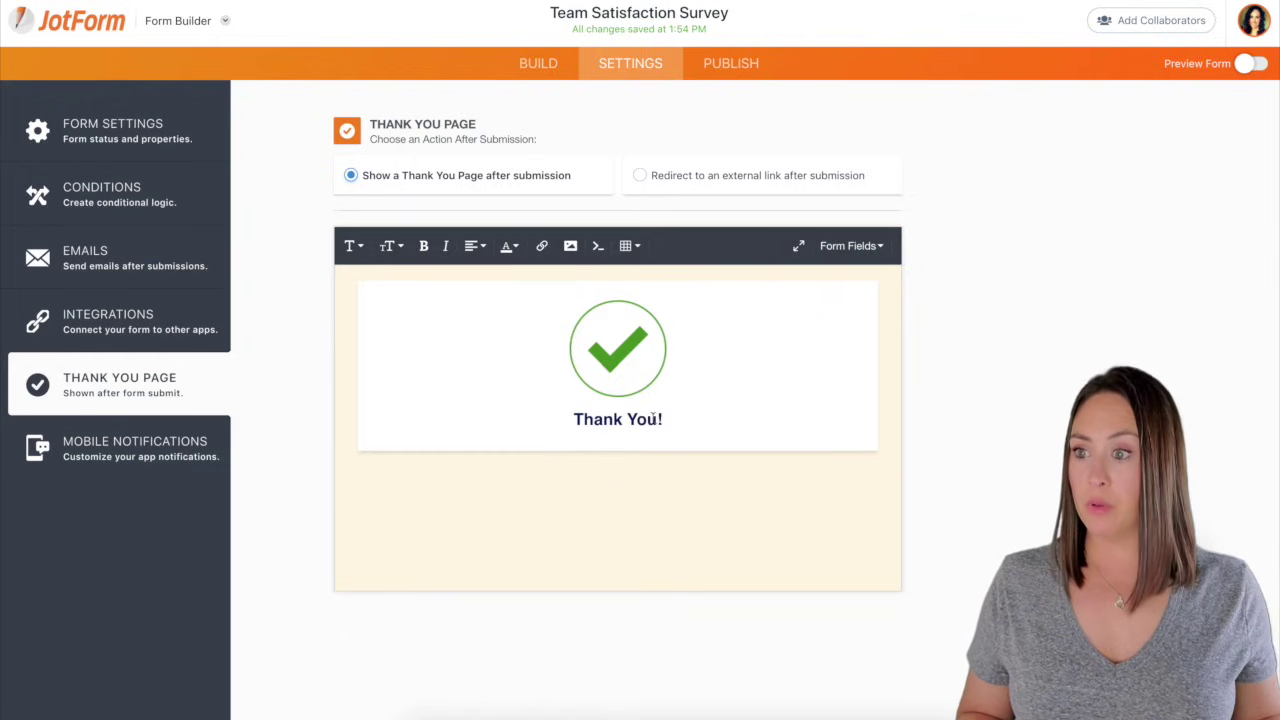
# Step: Change the Thank You page heading to "Thank you for your feedback! Here's to a great next quarter!"
pyautogui.moveTo(660, 419); pyautogui.dragTo(627, 420)
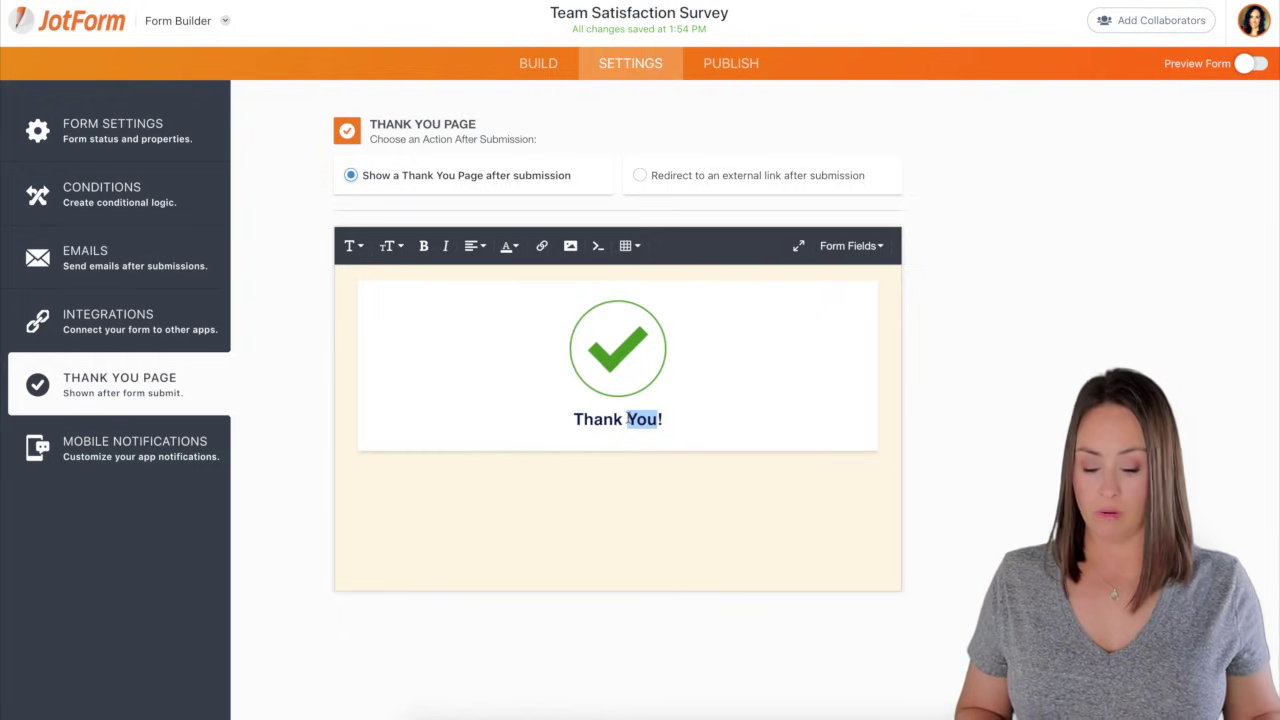
pyautogui.write('you for your fee')
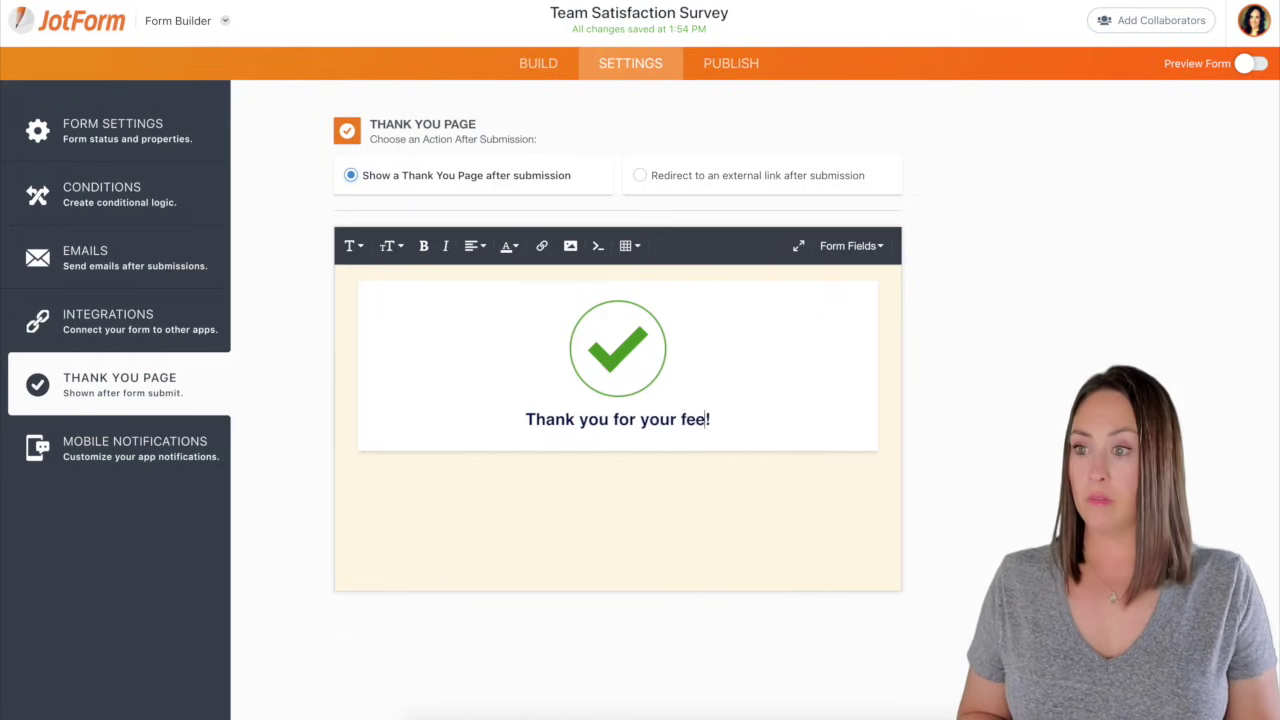
pyautogui.write('dback')
pyautogui.press('End')
pyautogui.write("Here's to a g")
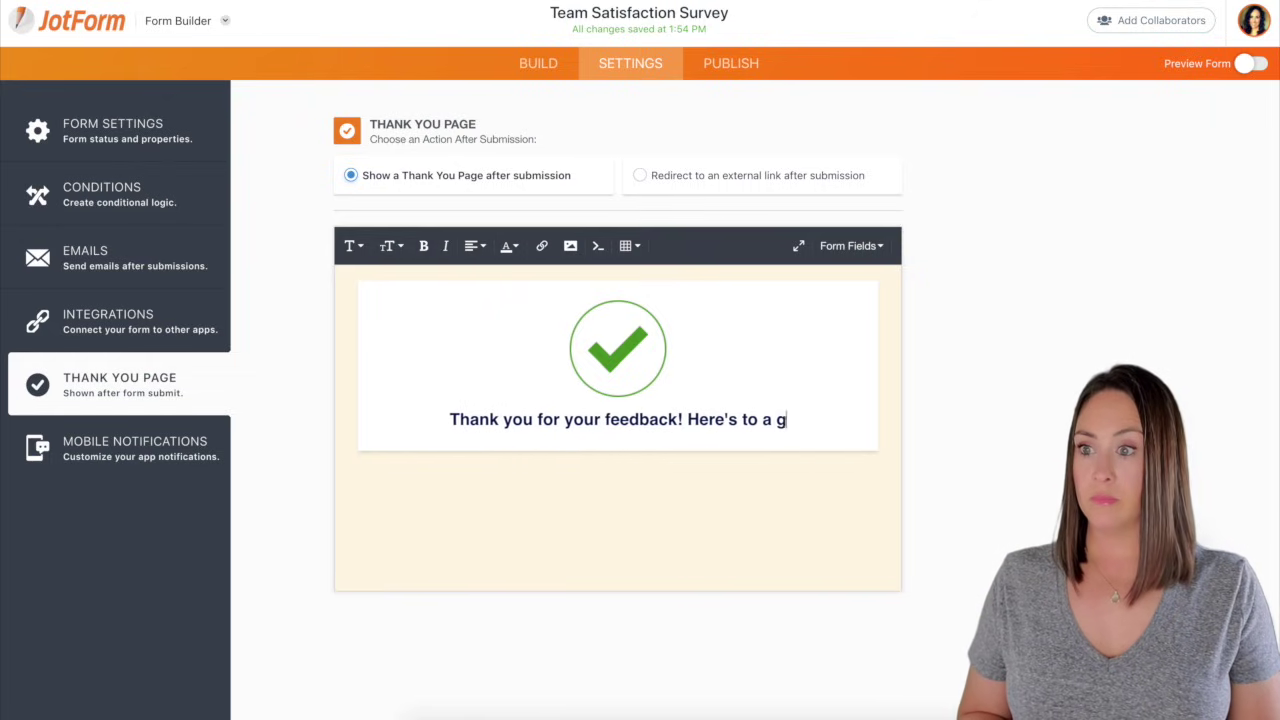
pyautogui.write('reat next w')
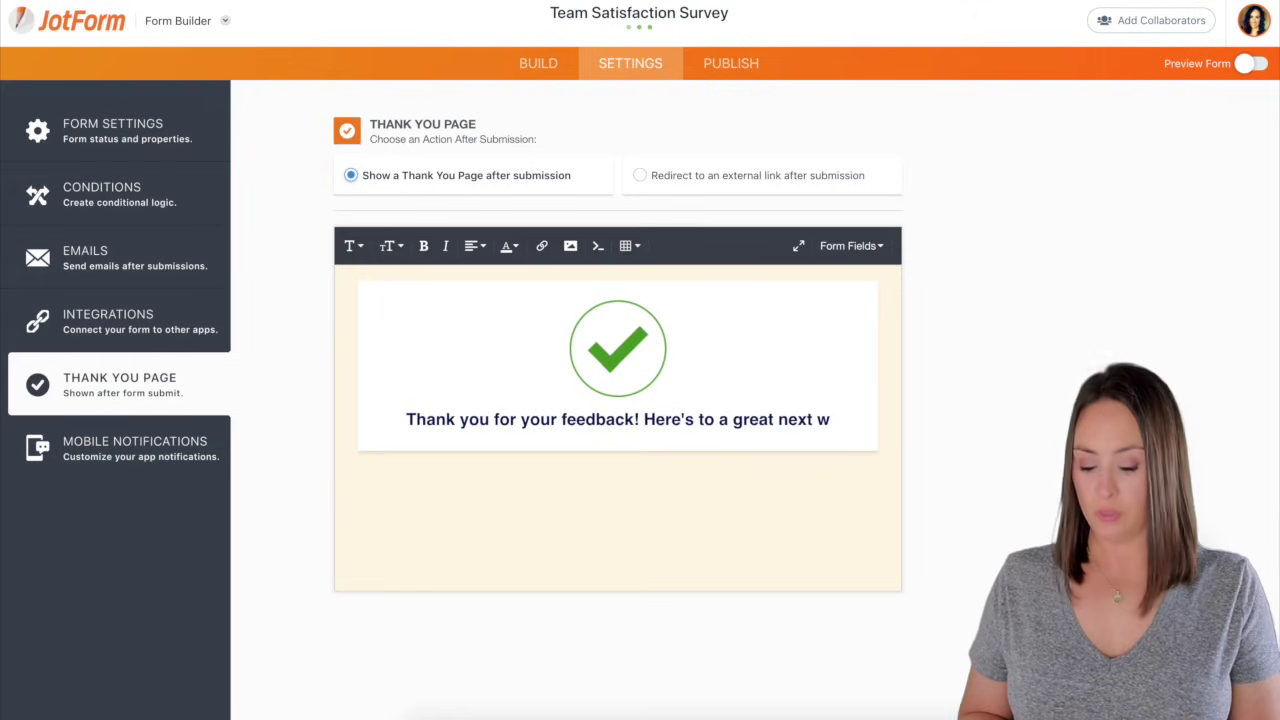
pyautogui.press('BackSpace')
pyautogui.write('quarter!')
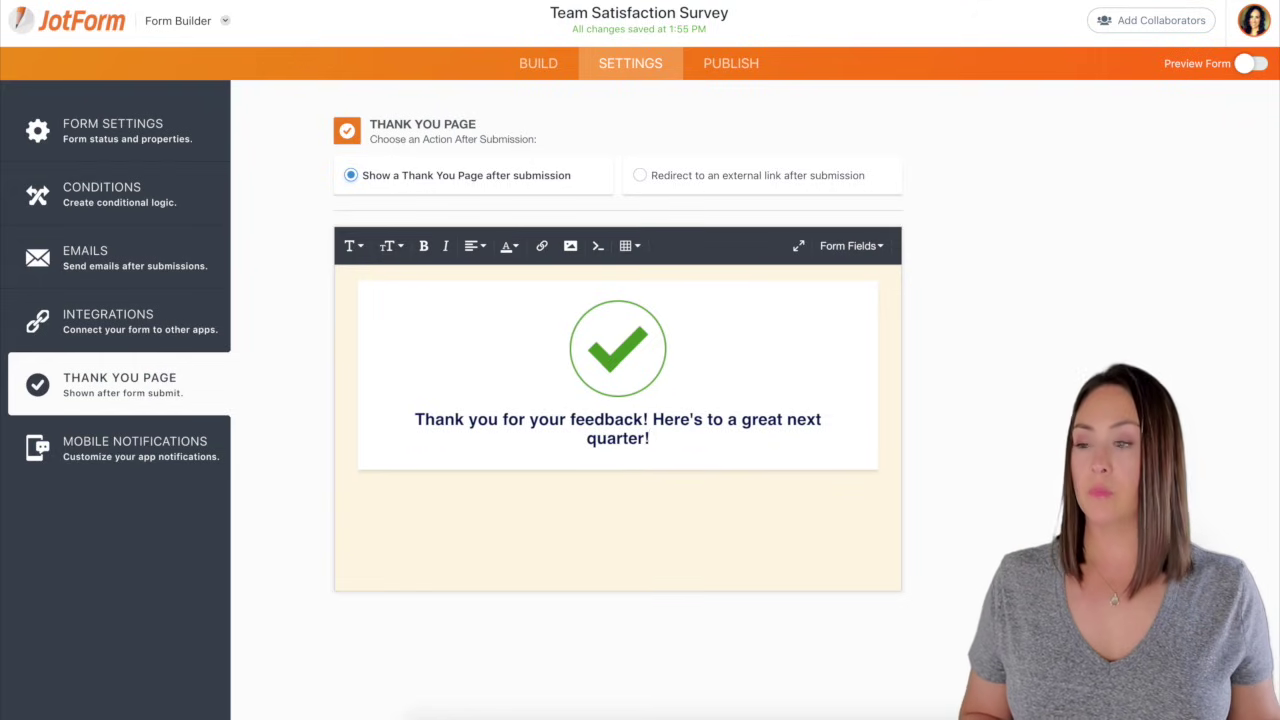
# Step: Return to building the form, close the Short Text properties and open the color settings in the Form Designer
pyautogui.click(543, 72)
pyautogui.scroll(10, 953, 392)
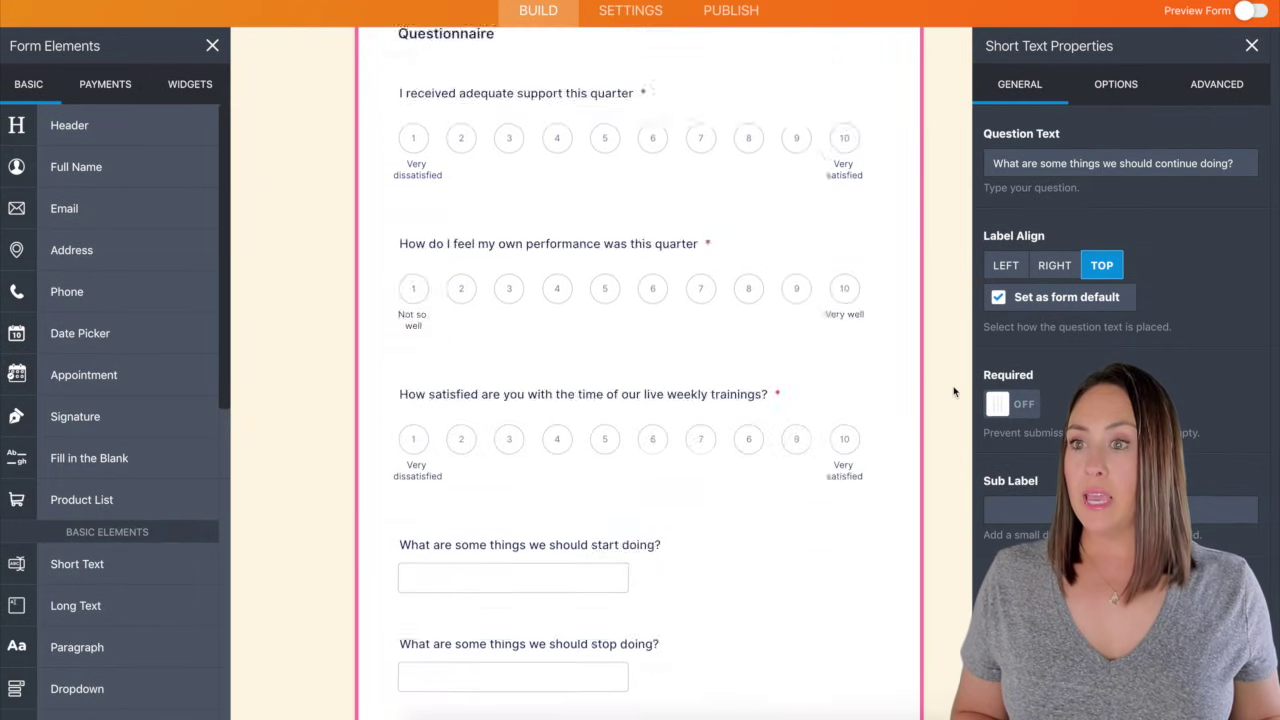
pyautogui.scroll(2, 953, 392)
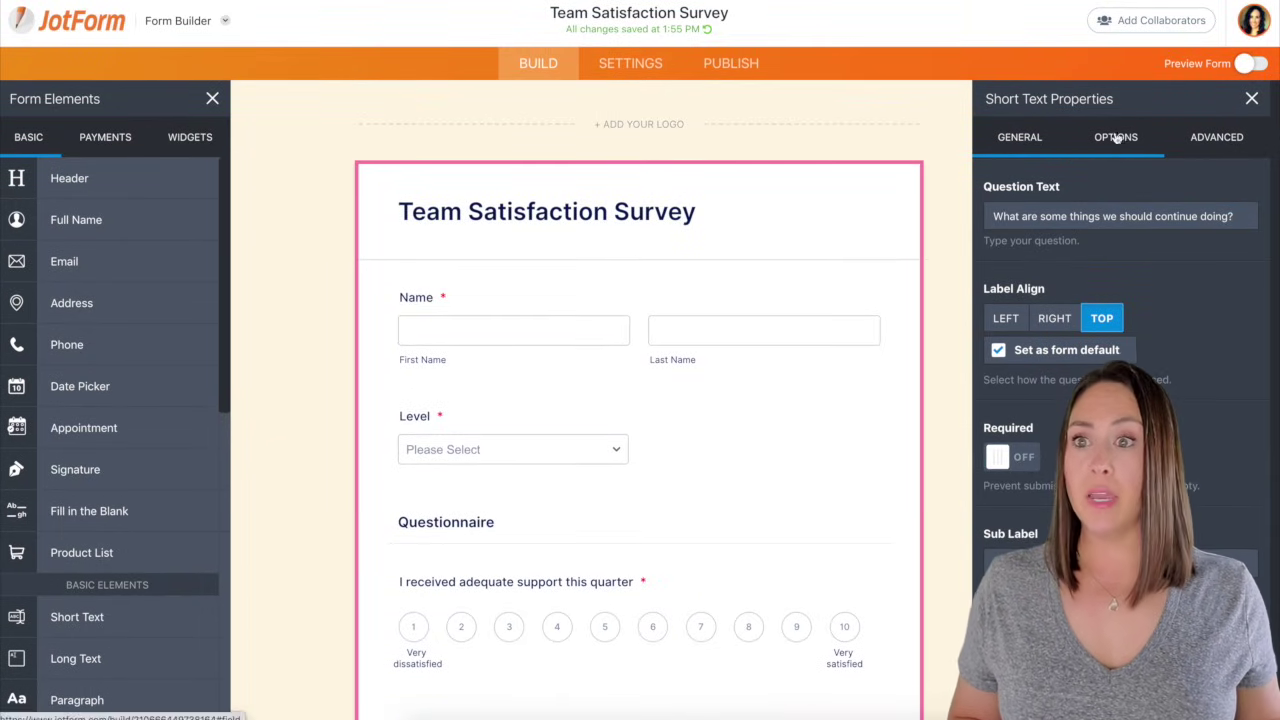
pyautogui.click(1251, 101)
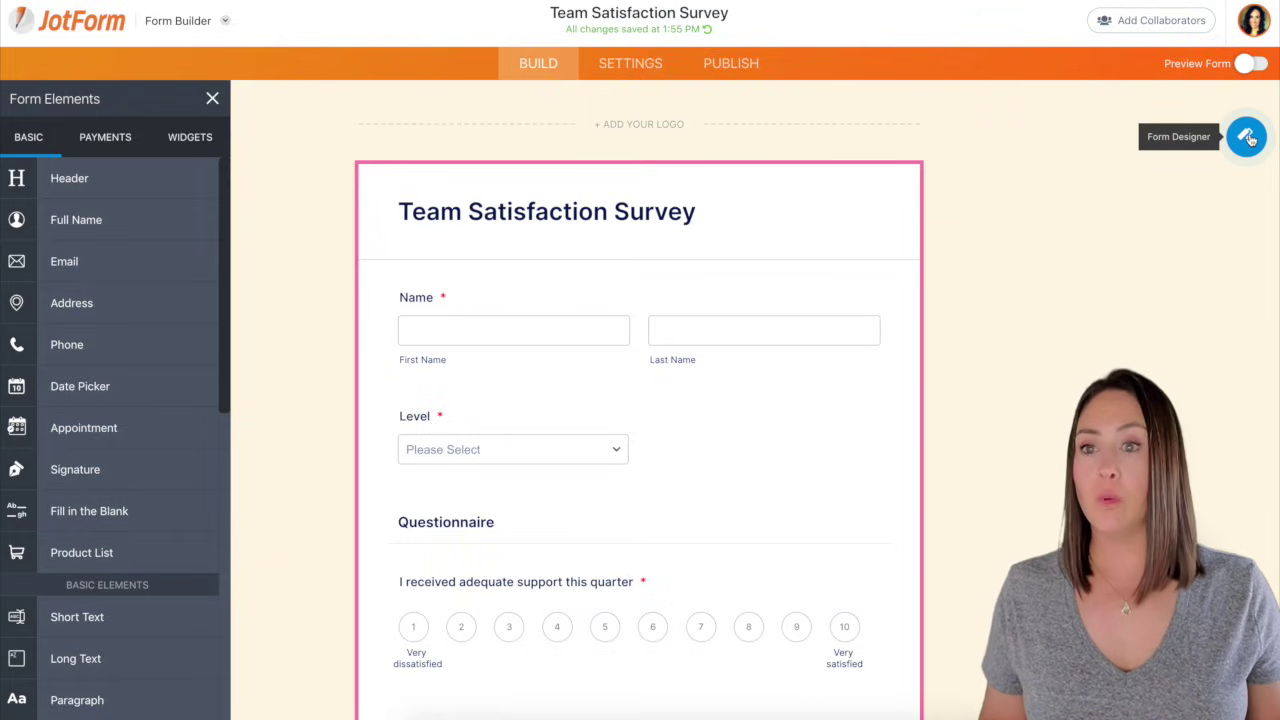
pyautogui.click(1247, 137)
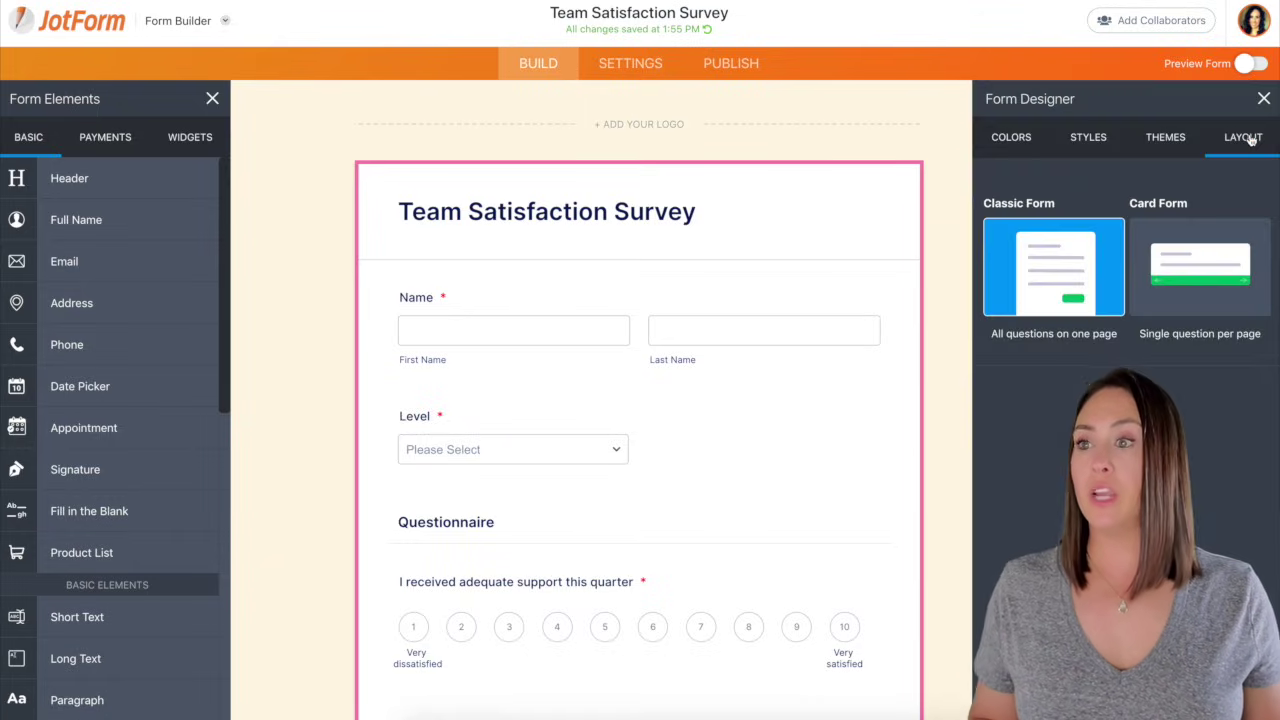
pyautogui.click(1006, 150)
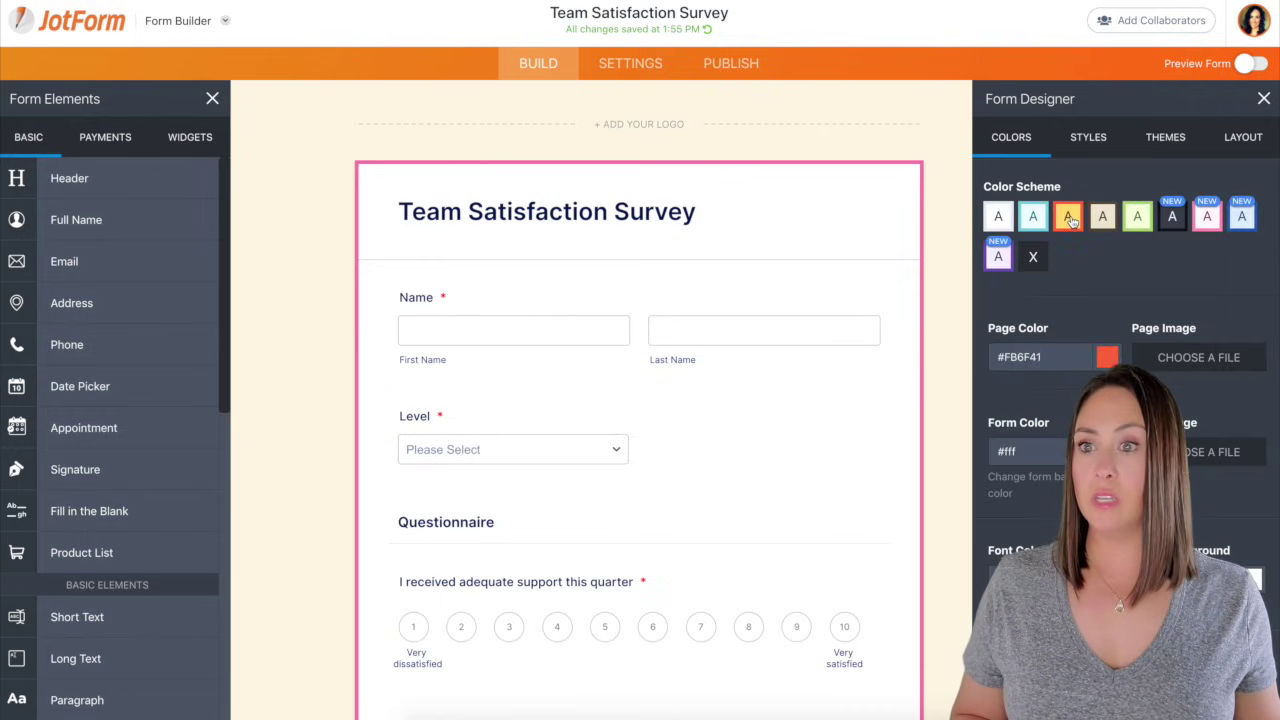
# Step: Try the yellow and orange-red color scheme on the survey form, and undo it
pyautogui.click(1069, 219)
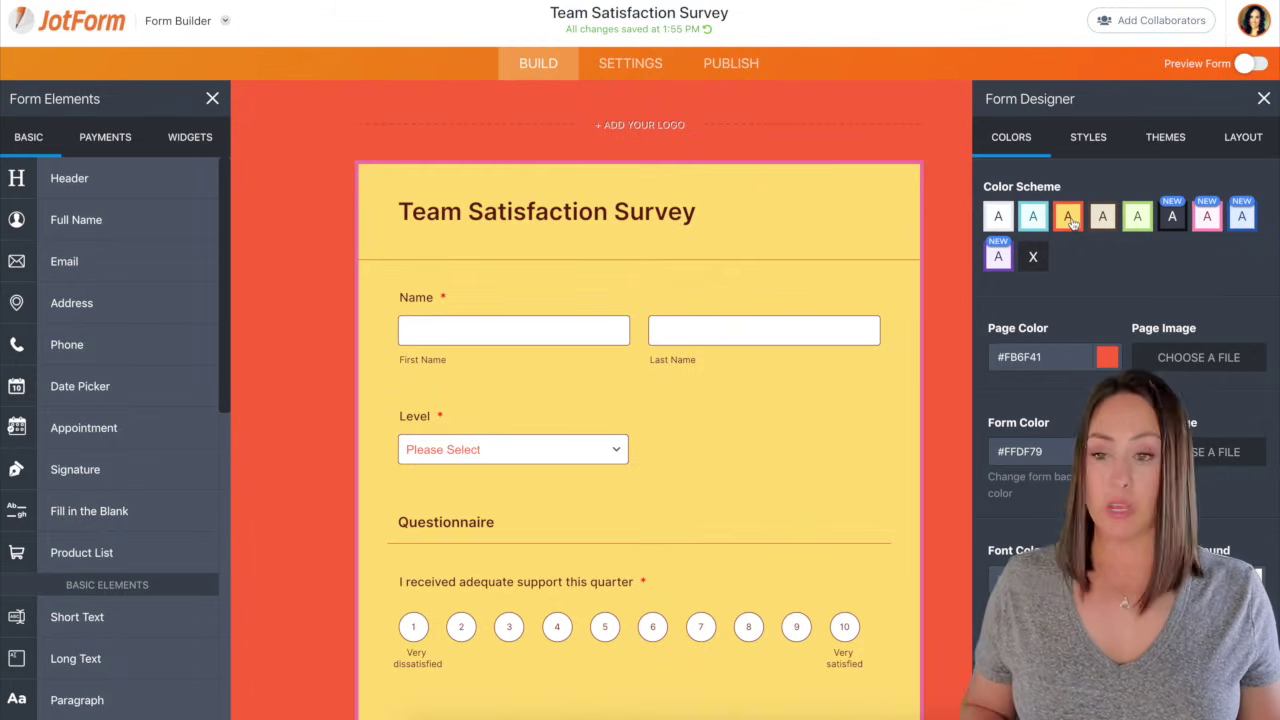
pyautogui.hotkey('ctrl', 'z')
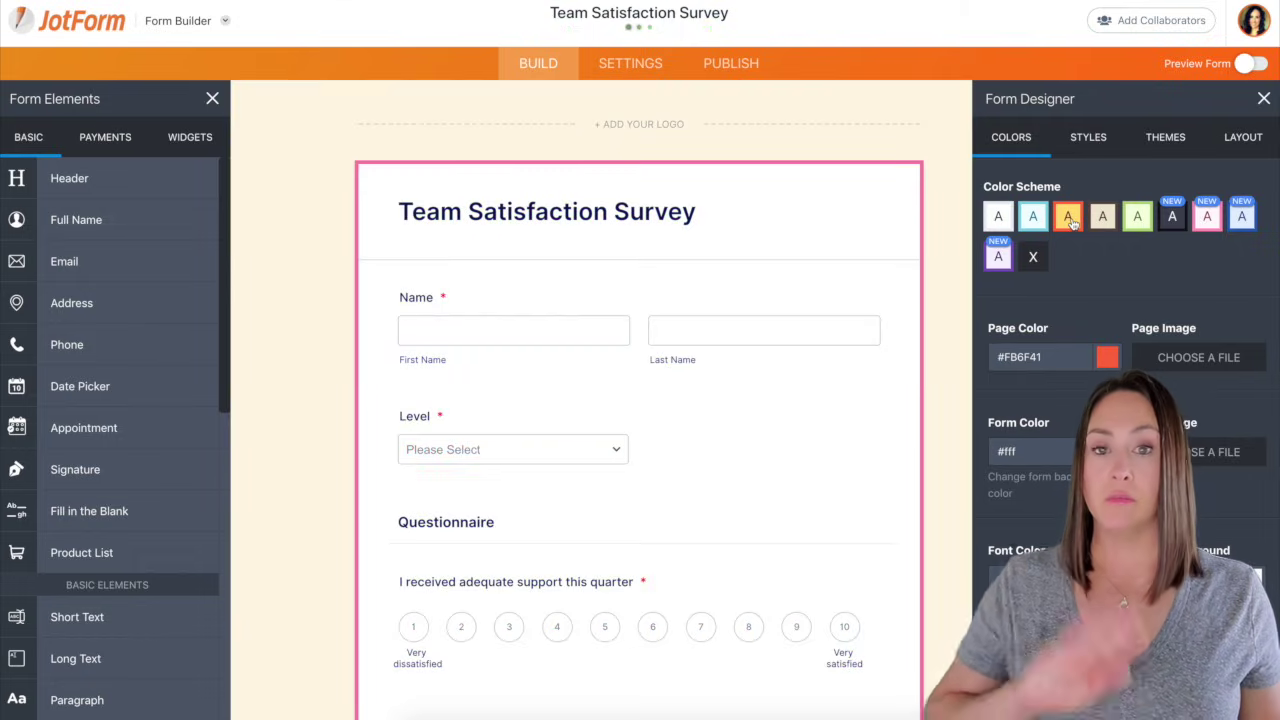